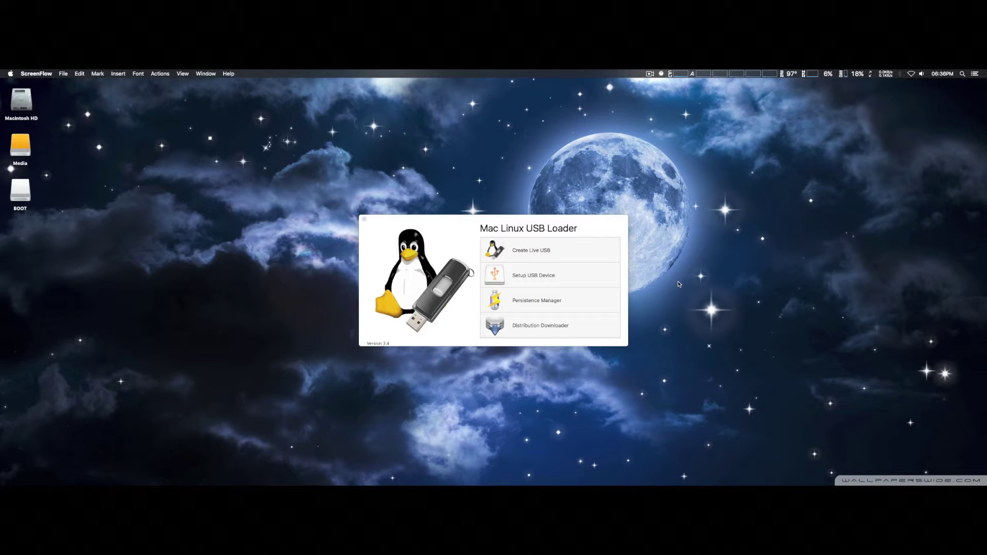
Launch Disk Utility from the Utilities folder of the Applications stack.
{"action": "mouse_move", "coordinate": [809, 477]}
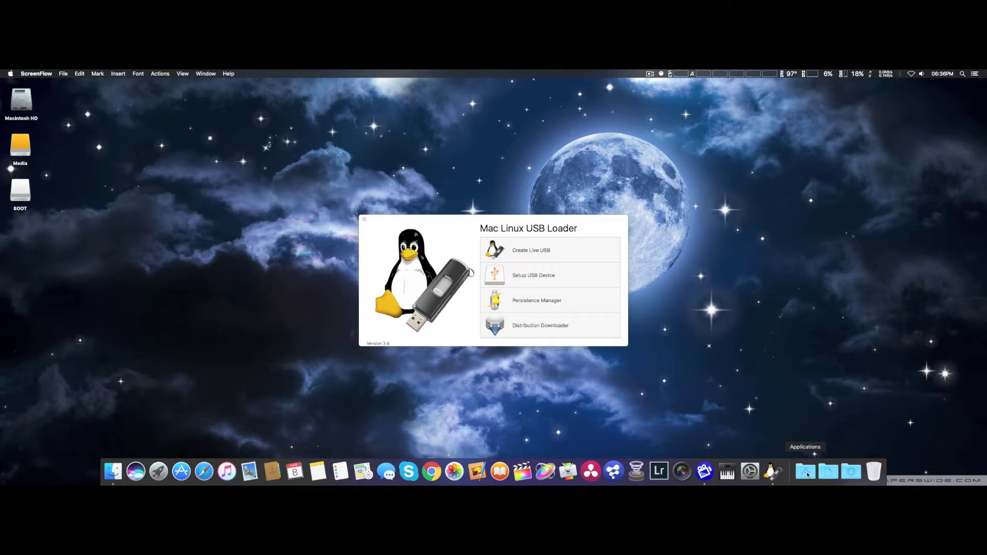
{"action": "left_click", "coordinate": [808, 474]}
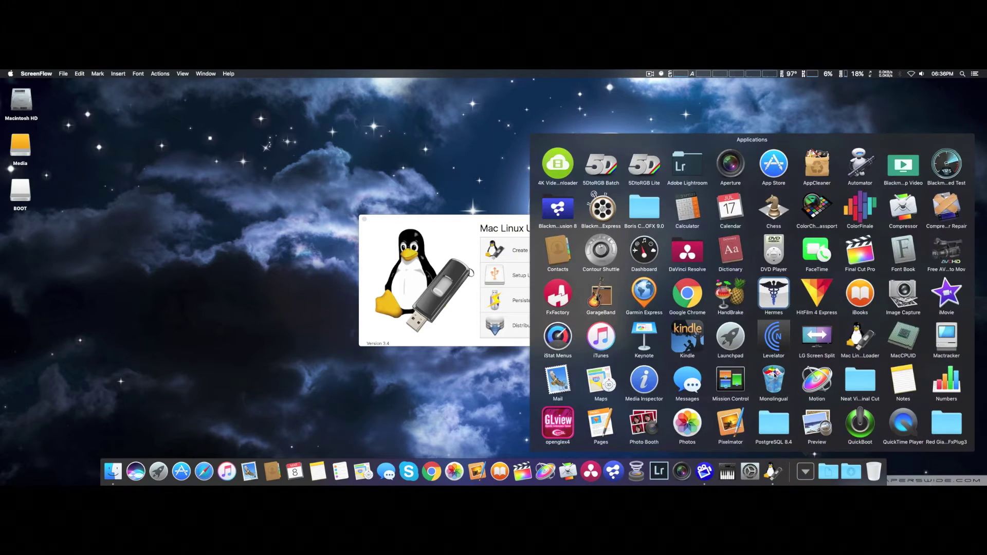
{"action": "scroll", "coordinate": [774, 381], "scroll_direction": "down", "scroll_amount": 5}
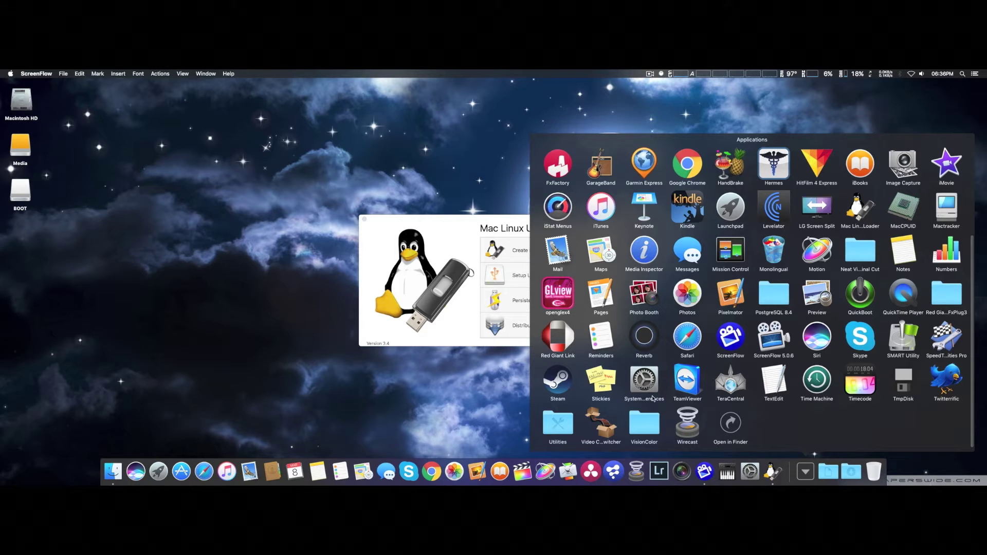
{"action": "left_click", "coordinate": [555, 432]}
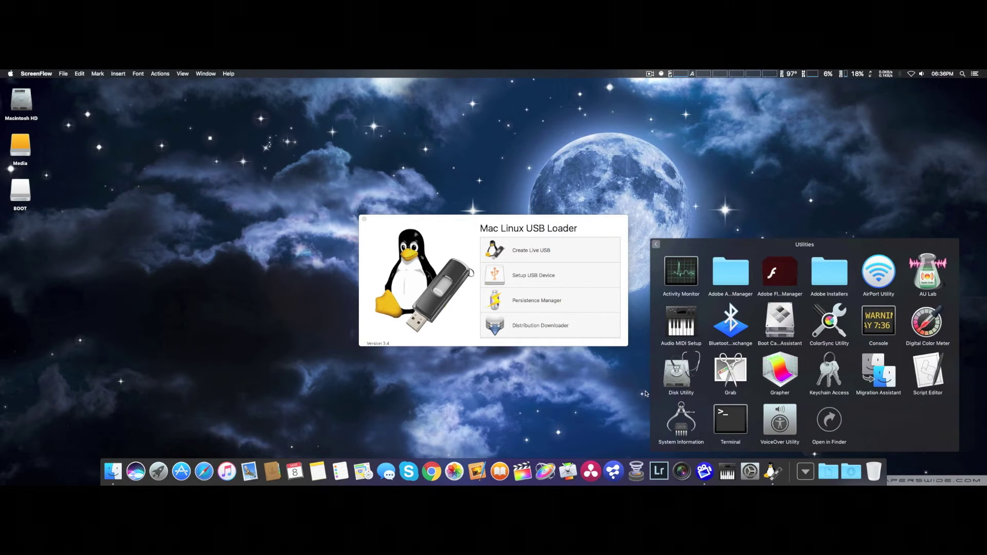
{"action": "left_click", "coordinate": [680, 373]}
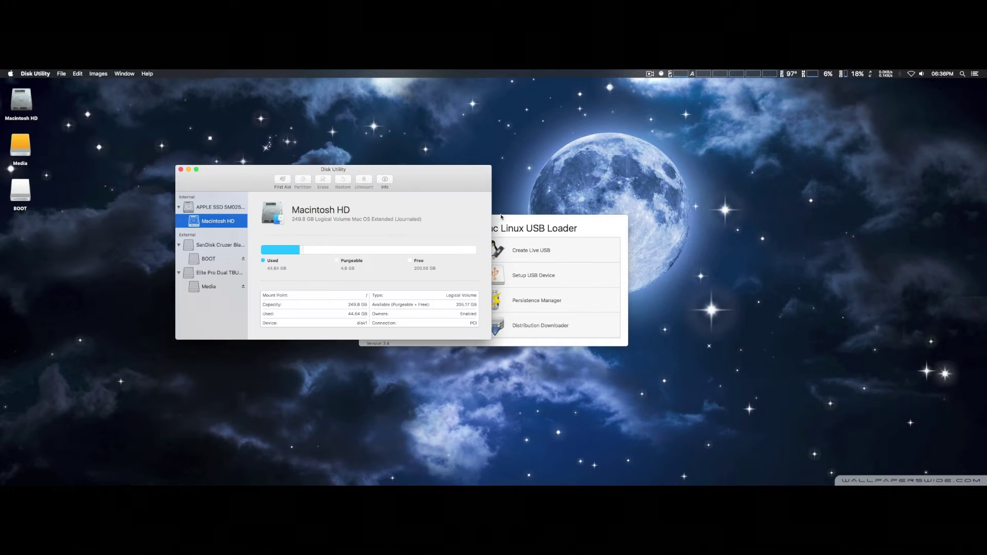
Move Disk Utility aside and review the BOOT volume's erase security options.
{"action": "left_click_drag", "start_coordinate": [438, 177], "coordinate": [696, 165]}
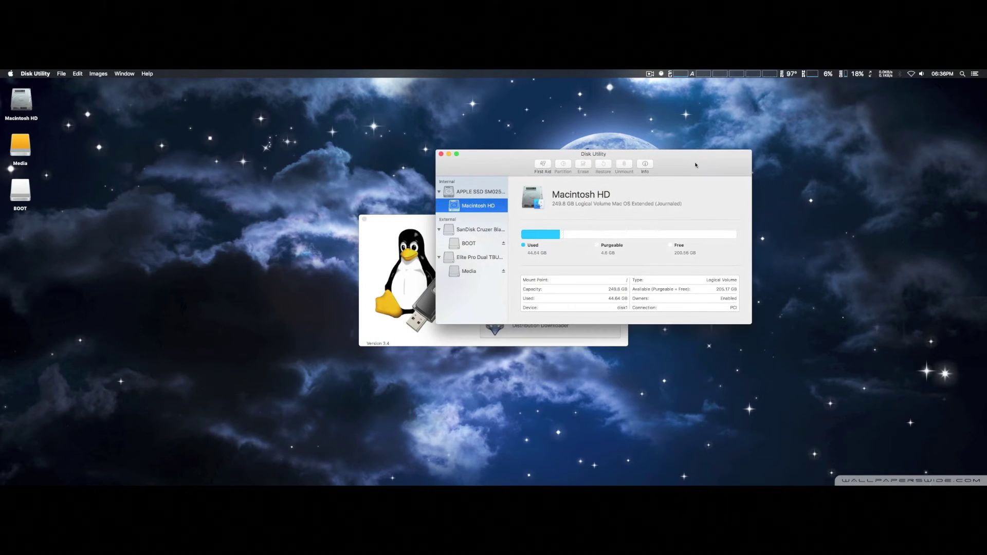
{"action": "left_click", "coordinate": [466, 245]}
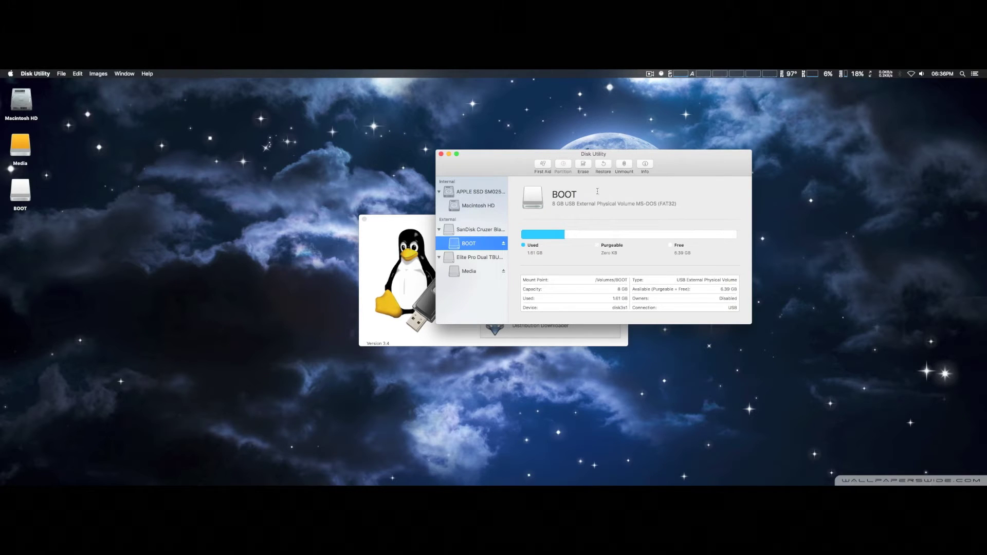
{"action": "left_click", "coordinate": [583, 164]}
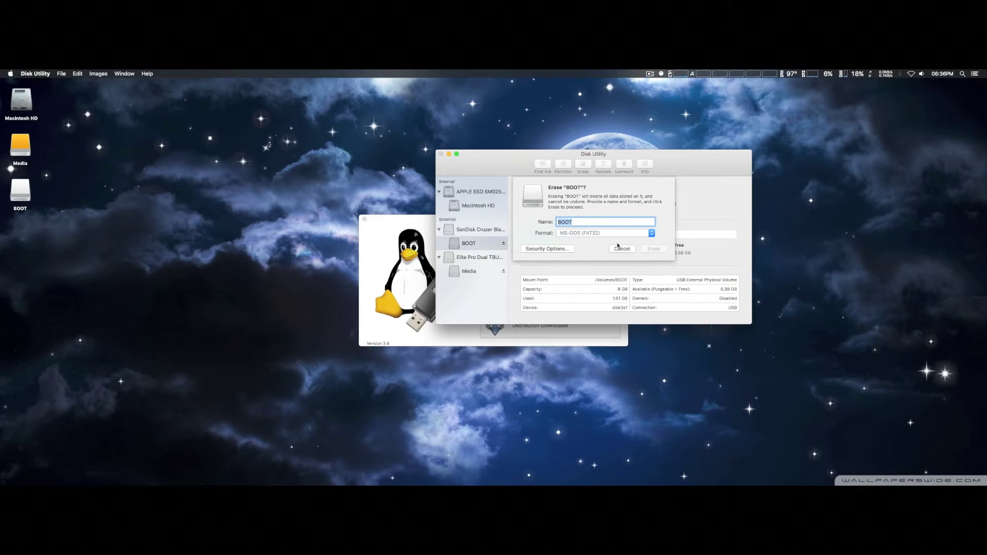
{"action": "left_click", "coordinate": [567, 249]}
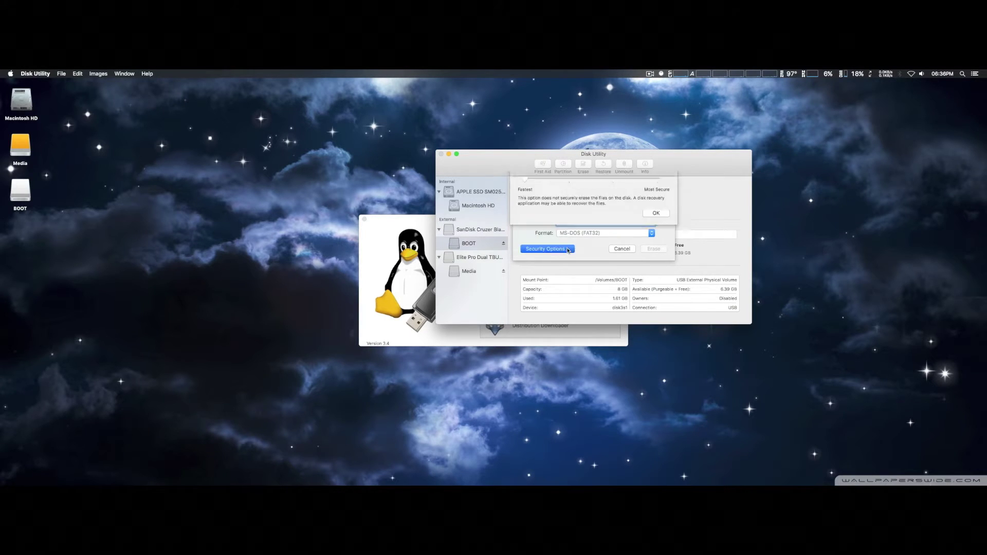
{"action": "left_click", "coordinate": [651, 246]}
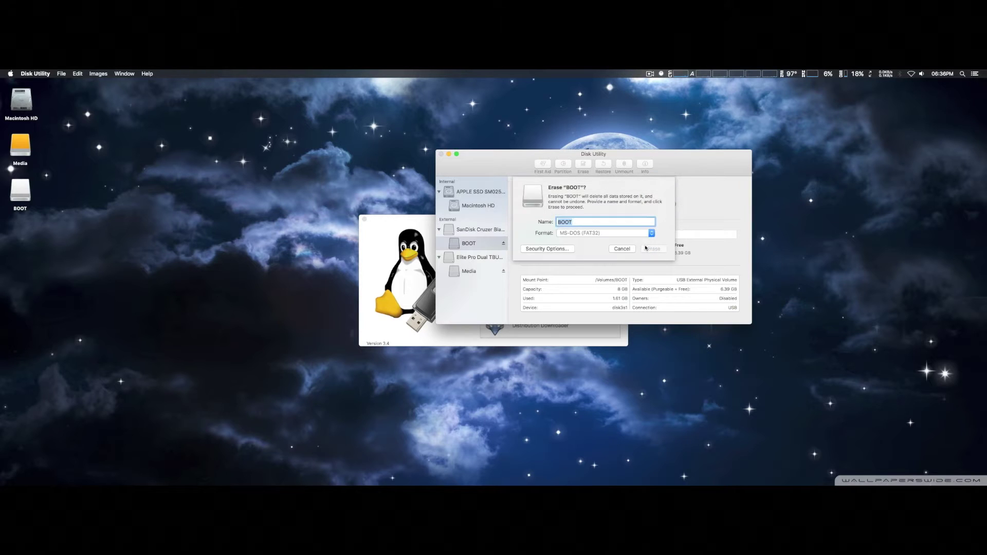
Cancel the BOOT erase and start erasing the whole SanDisk Cruzer Blade disk instead.
{"action": "left_click", "coordinate": [622, 249]}
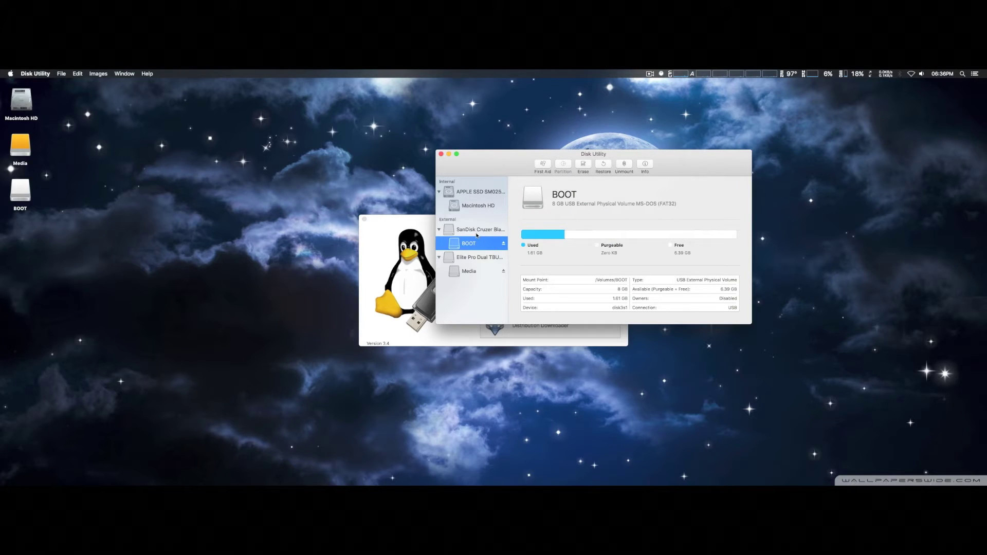
{"action": "left_click", "coordinate": [478, 232]}
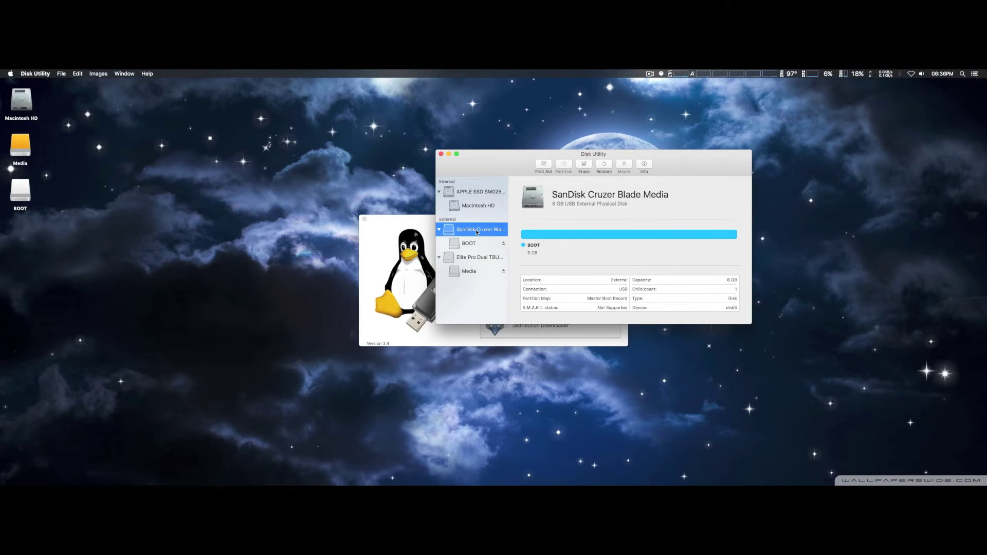
{"action": "left_click", "coordinate": [586, 165]}
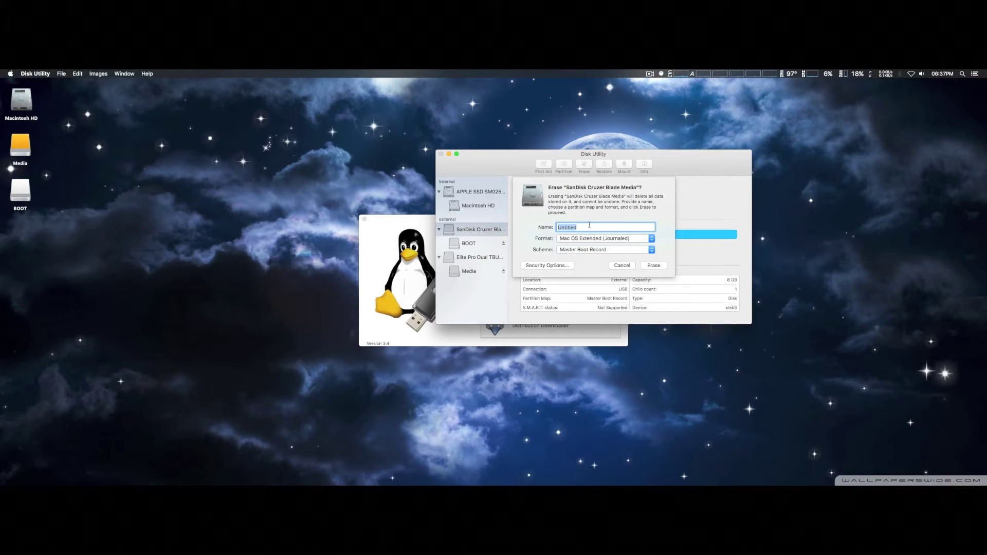
Try erasing the disk as MS-DOS (FAT) named Linux with Master Boot Record, then dismiss the failure.
{"action": "type", "text": "Linux"}
{"action": "left_click", "coordinate": [653, 239]}
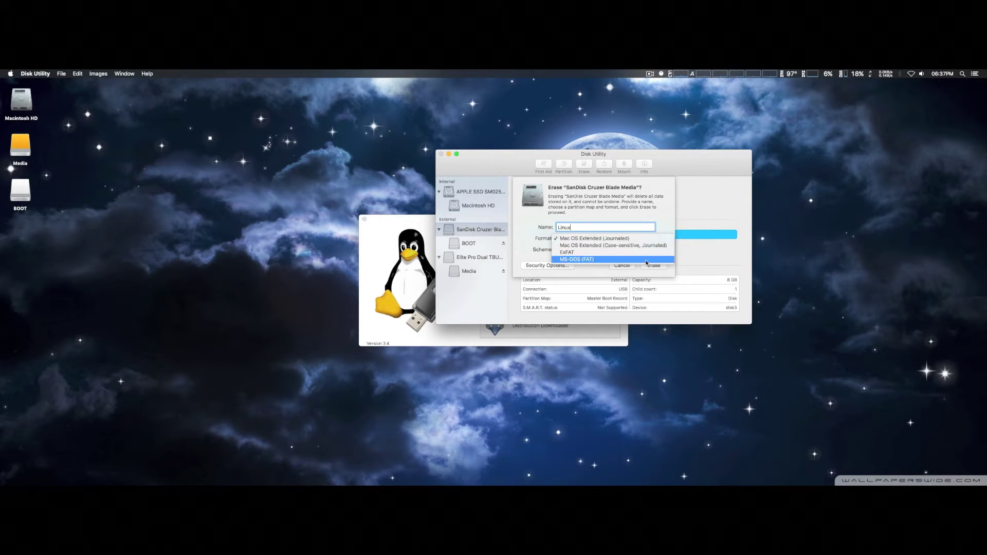
{"action": "left_click", "coordinate": [647, 260]}
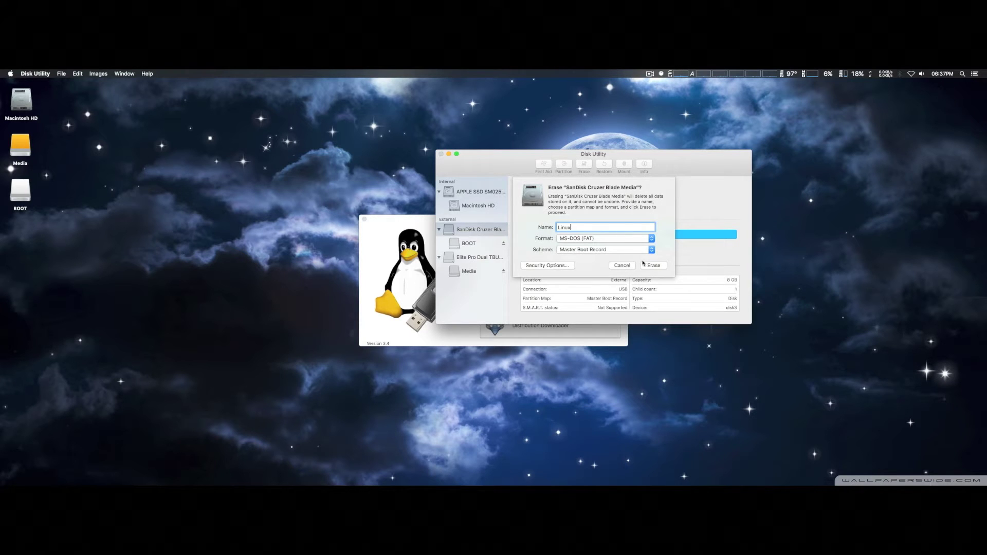
{"action": "left_click", "coordinate": [640, 250]}
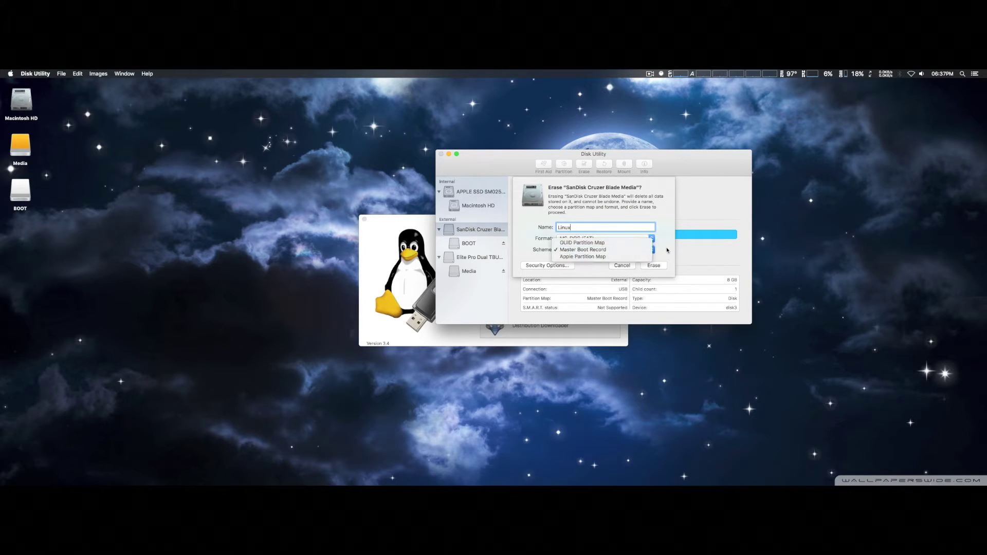
{"action": "left_click", "coordinate": [668, 250]}
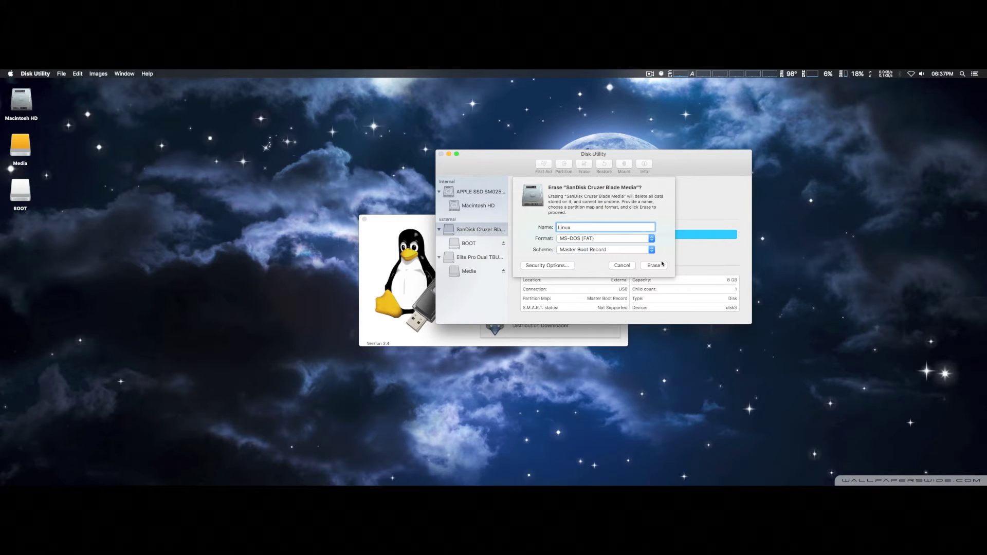
{"action": "left_click", "coordinate": [656, 265]}
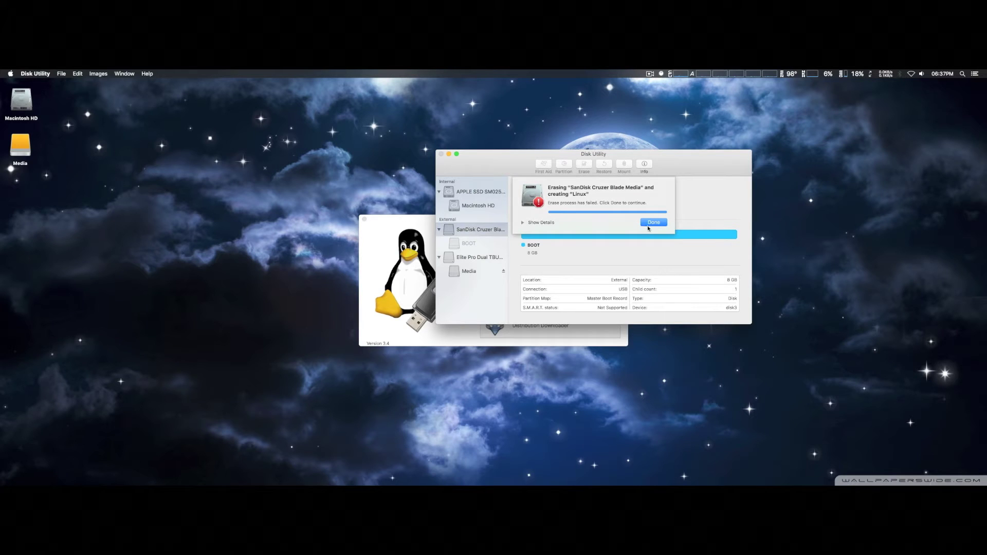
{"action": "left_click", "coordinate": [654, 223]}
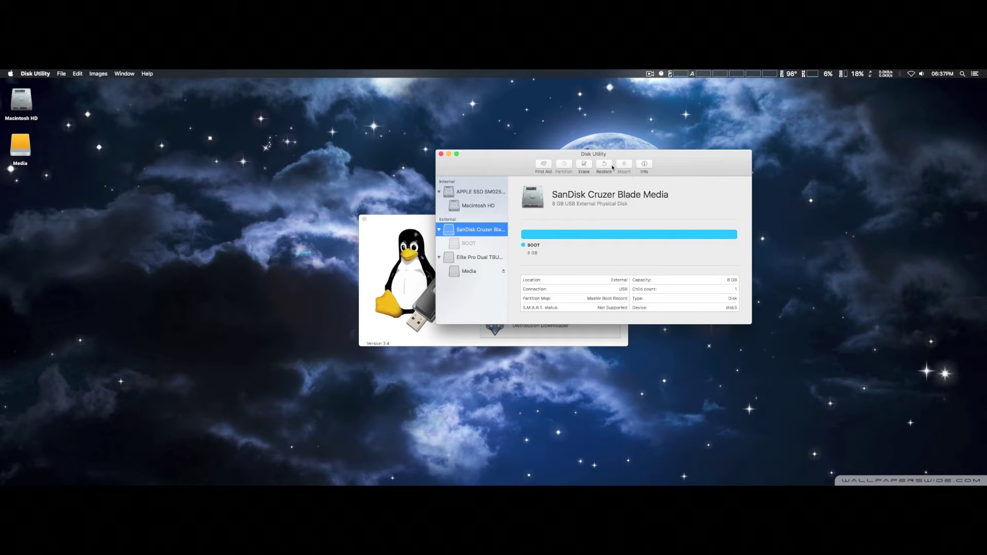
Erase the SanDisk disk again as MS-DOS (FAT), producing an 8 GB volume U.
{"action": "left_click", "coordinate": [585, 164]}
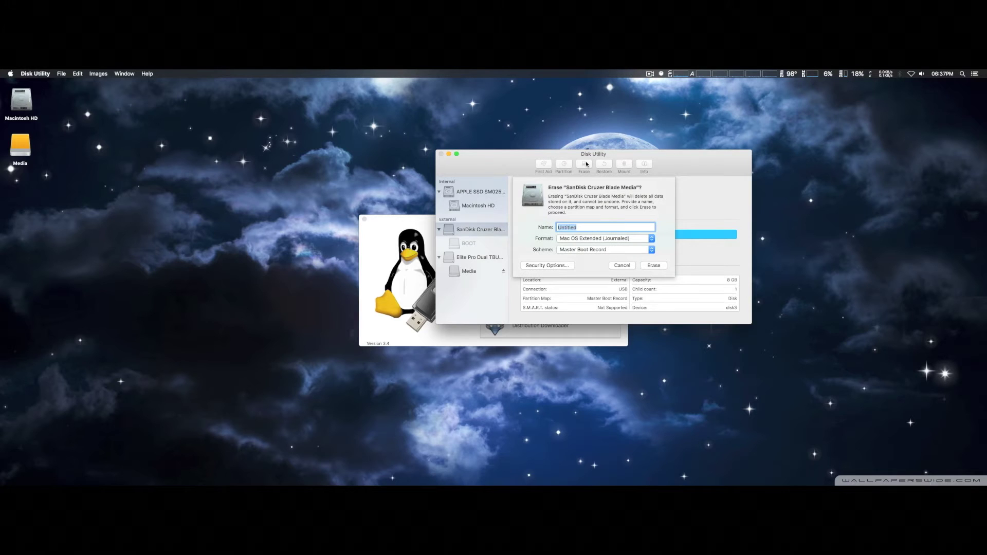
{"action": "left_click", "coordinate": [623, 240]}
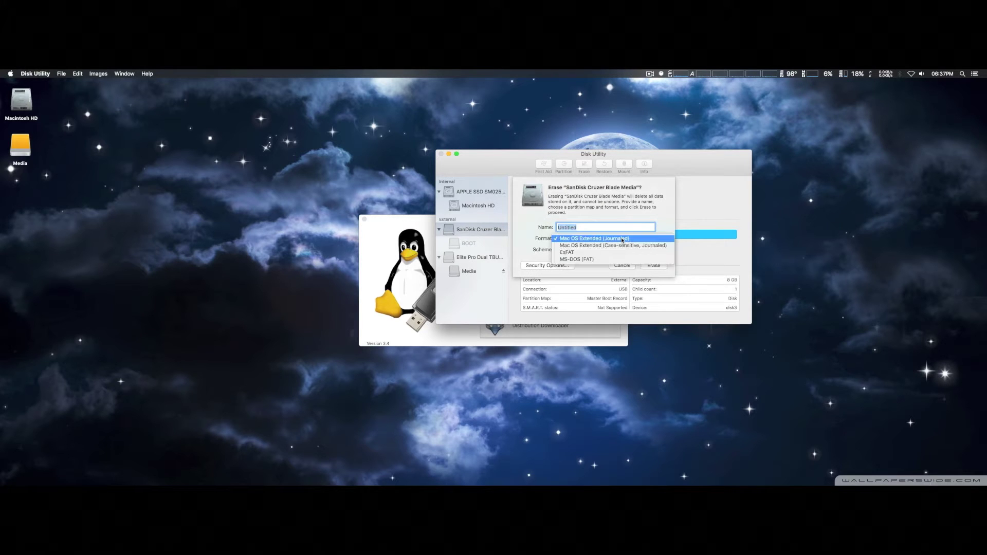
{"action": "left_click", "coordinate": [616, 259]}
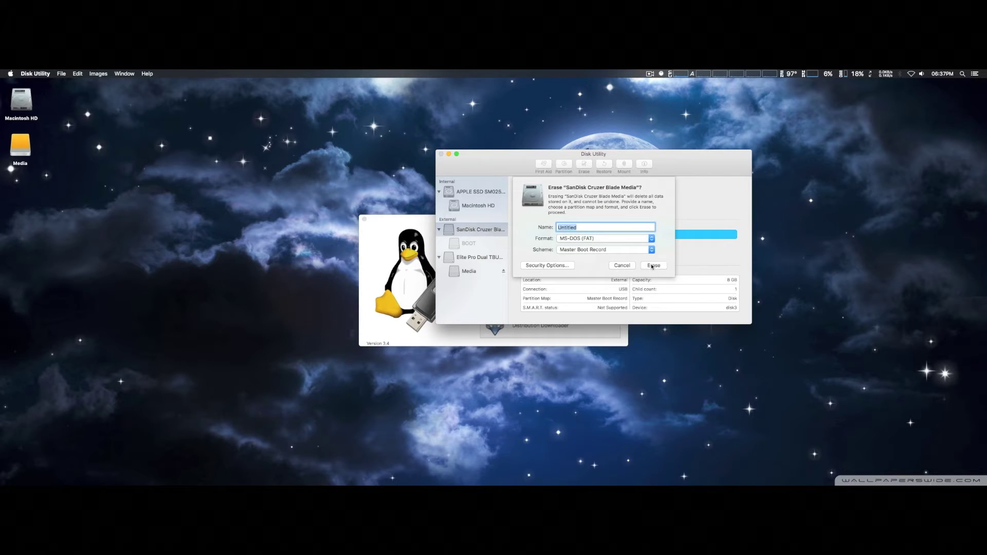
{"action": "left_click", "coordinate": [653, 266]}
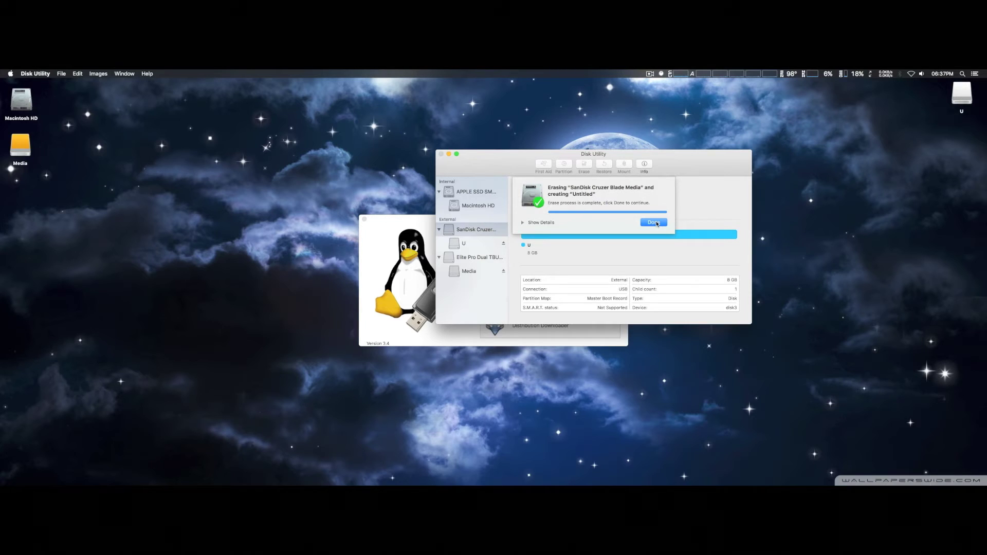
{"action": "left_click", "coordinate": [654, 223]}
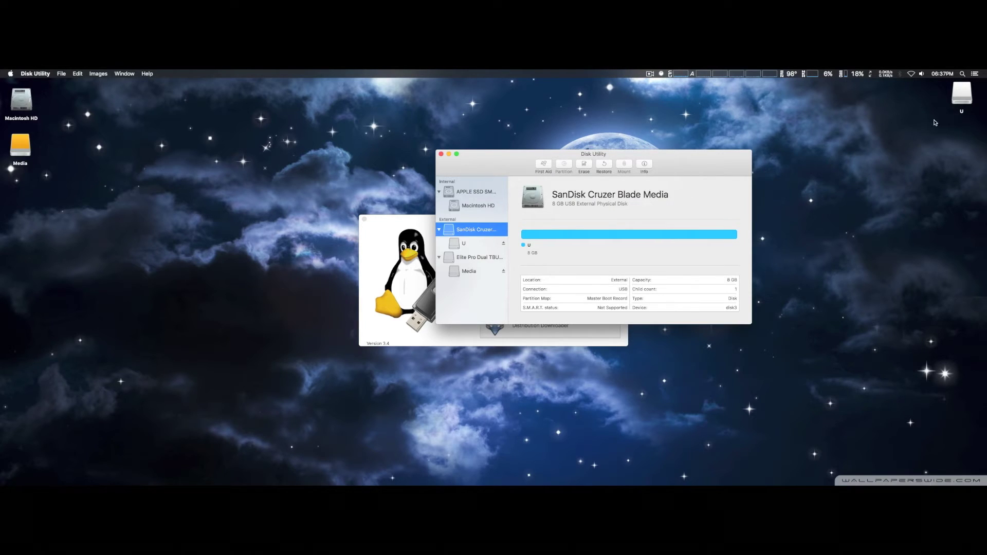
Rename the desktop USB drive from U to Mint.
{"action": "left_click", "coordinate": [961, 103]}
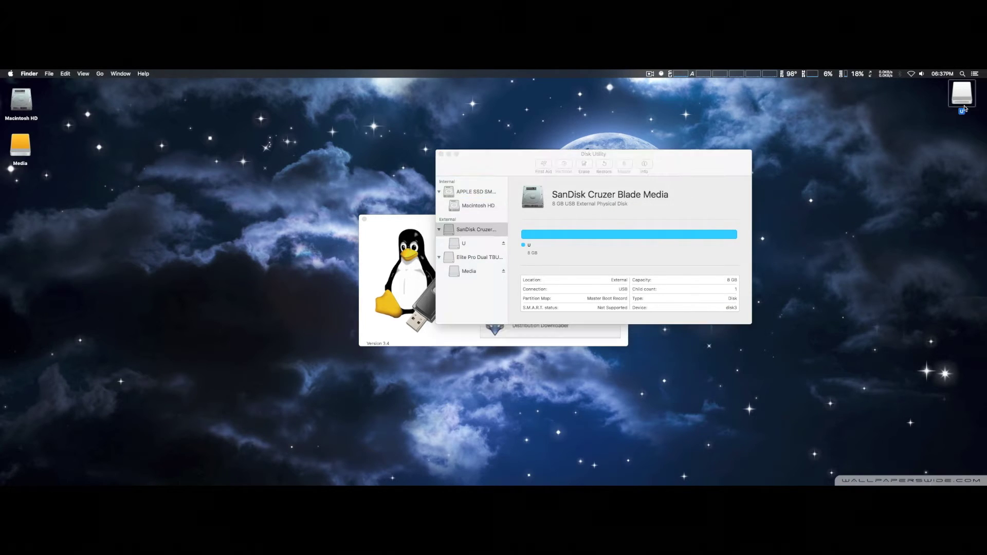
{"action": "key", "text": "Return"}
{"action": "type", "text": "Lin"}
{"action": "key", "text": "BackSpace"}
{"action": "key", "text": "BackSpace"}
{"action": "key", "text": "BackSpace"}
{"action": "type", "text": "Mint"}
{"action": "key", "text": "Return"}
{"action": "left_click", "coordinate": [491, 164]}
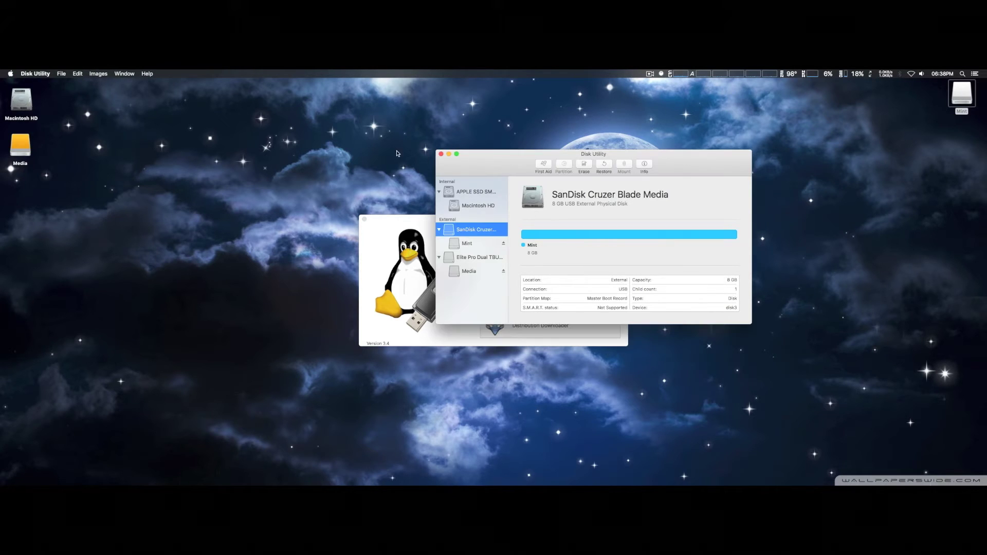
Quit Disk Utility and open the Distribution Downloader in Mac Linux USB Loader.
{"action": "left_click", "coordinate": [41, 73]}
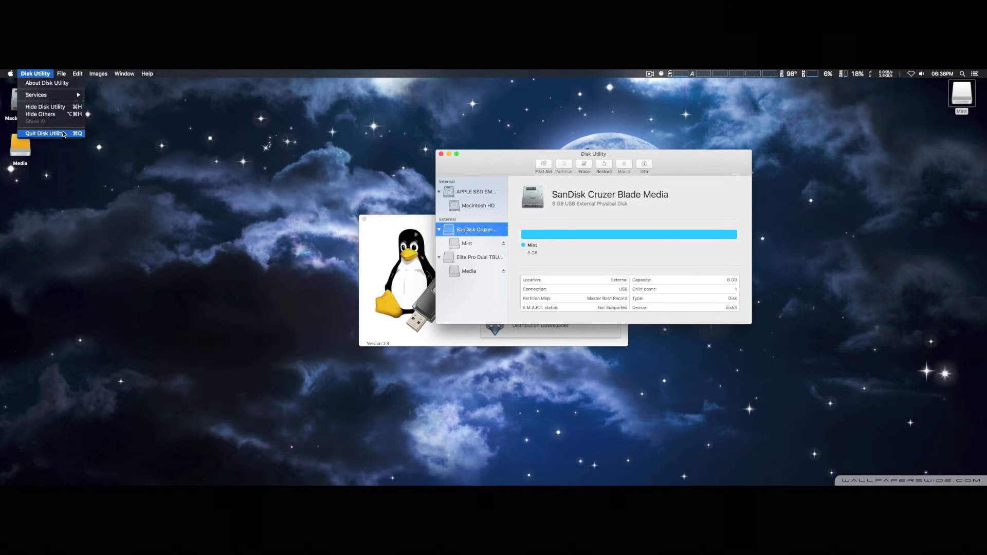
{"action": "left_click", "coordinate": [43, 134]}
{"action": "left_click", "coordinate": [600, 226]}
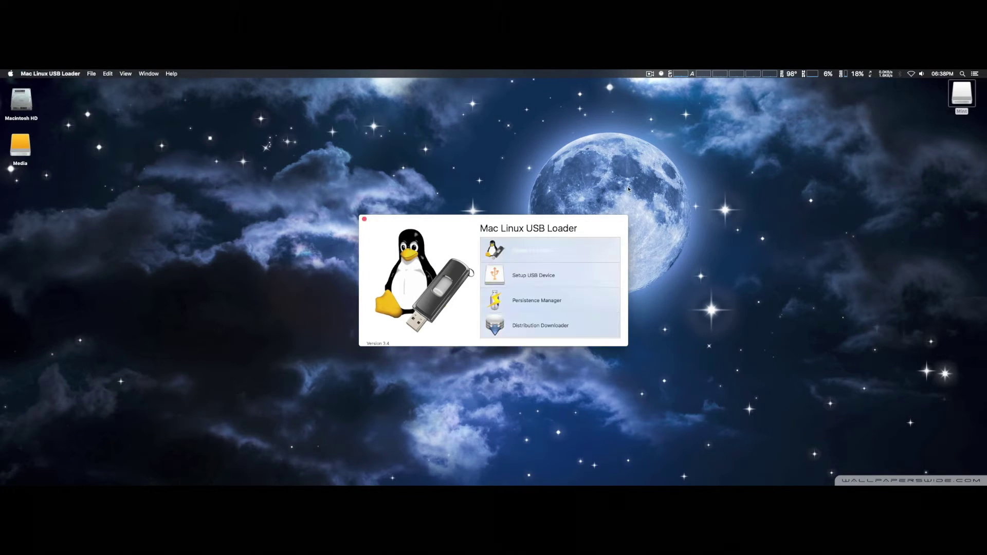
{"action": "left_click_drag", "start_coordinate": [596, 224], "coordinate": [613, 199]}
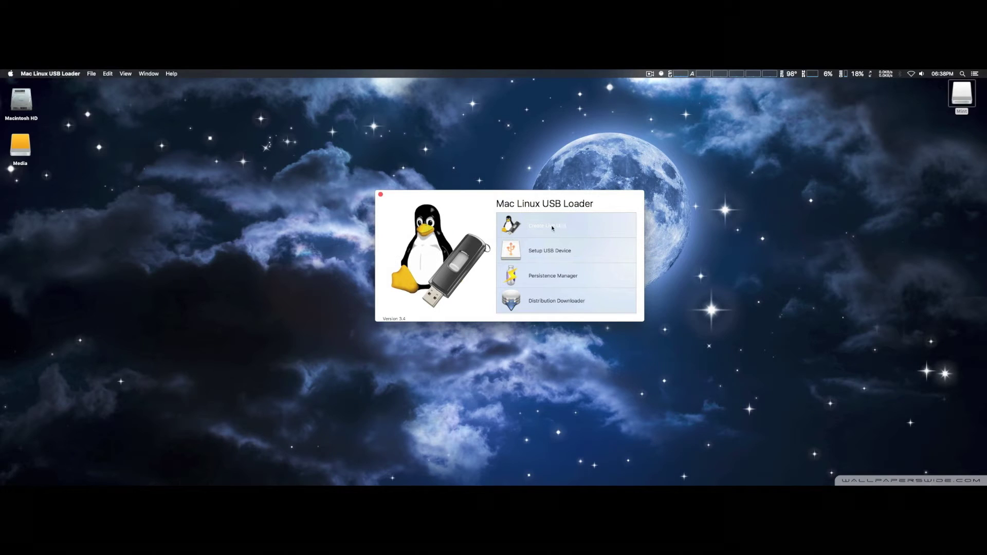
{"action": "left_click", "coordinate": [543, 251]}
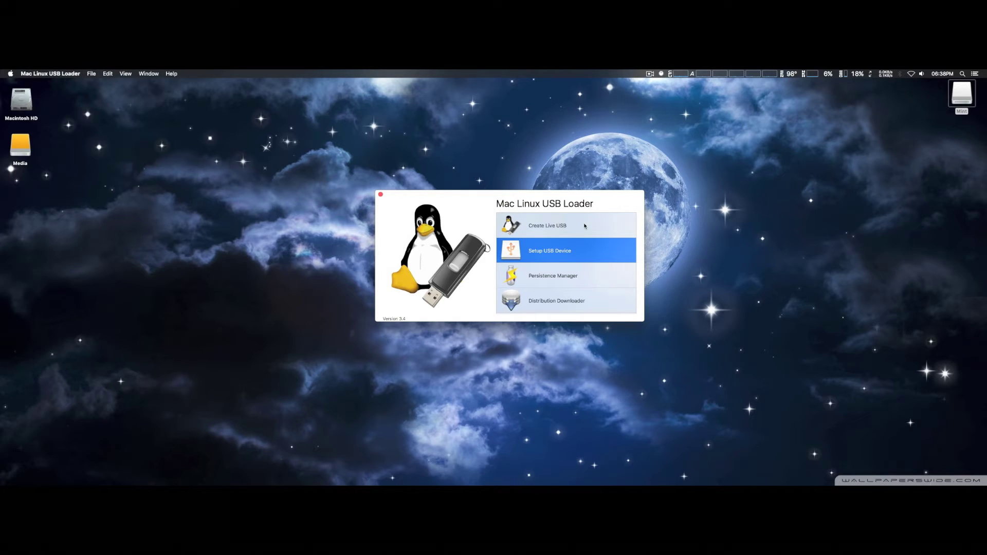
{"action": "left_click", "coordinate": [552, 303]}
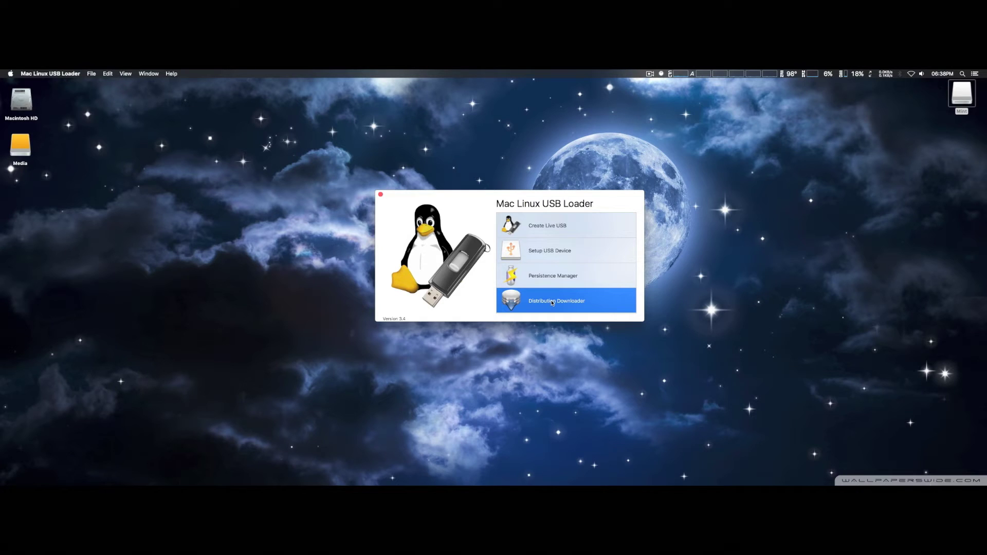
{"action": "double_click", "coordinate": [552, 302]}
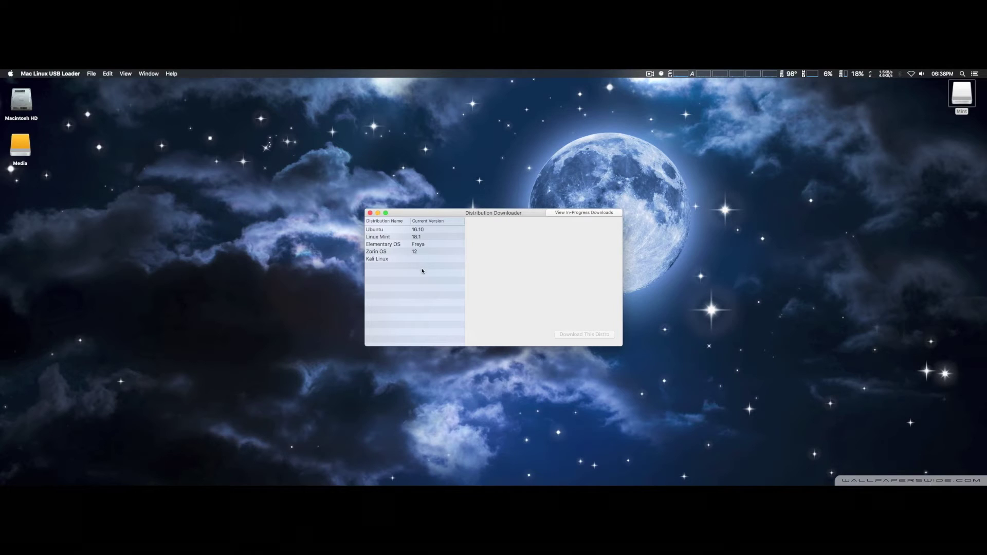
Compare the Linux Mint 18.1 and Ubuntu 16.10 details, then open the Linux Mint download sheet.
{"action": "left_click", "coordinate": [415, 238]}
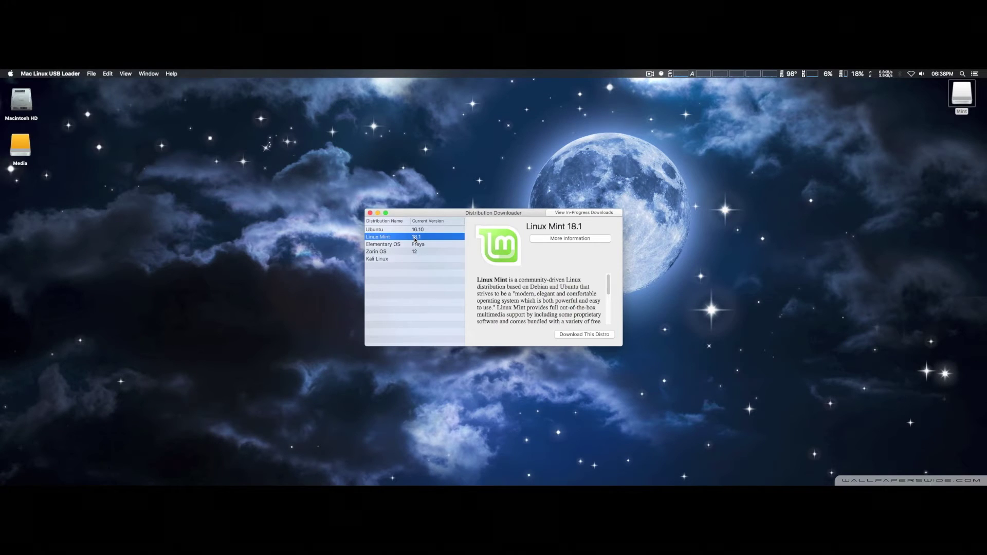
{"action": "left_click", "coordinate": [417, 229]}
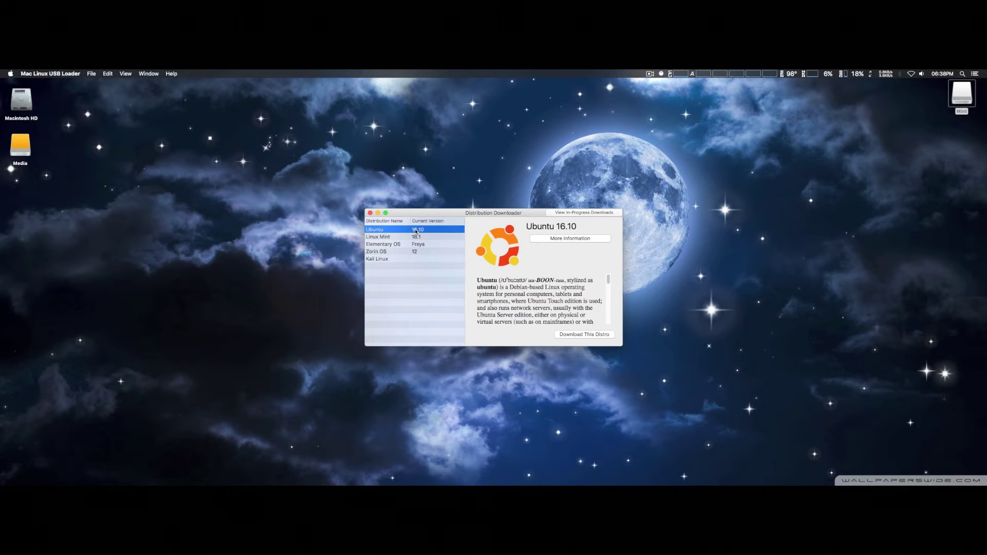
{"action": "left_click", "coordinate": [417, 237]}
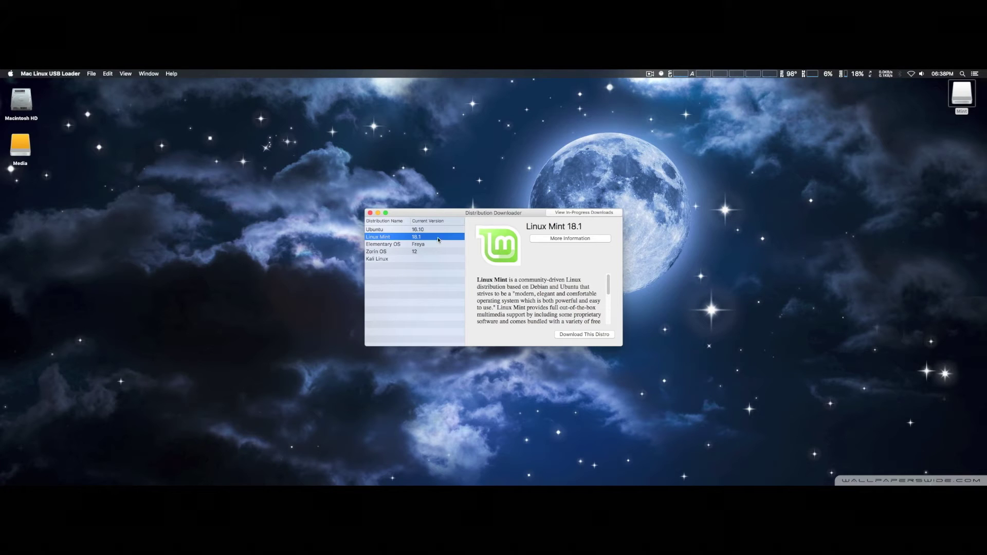
{"action": "left_click", "coordinate": [586, 335]}
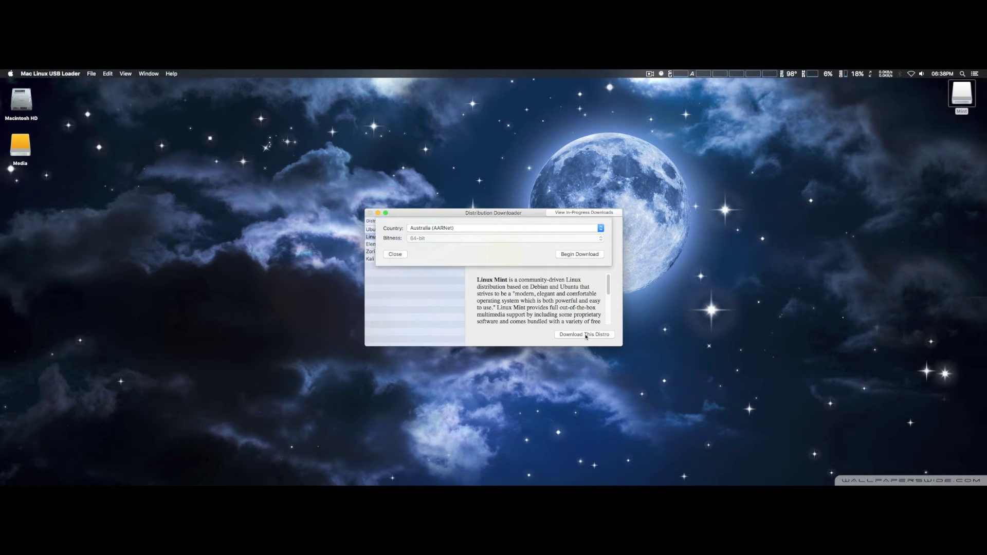
Download 64-bit Linux Mint 18.1 from the United States (MetroCast Cablevision) mirror and view its progress.
{"action": "left_click", "coordinate": [601, 228]}
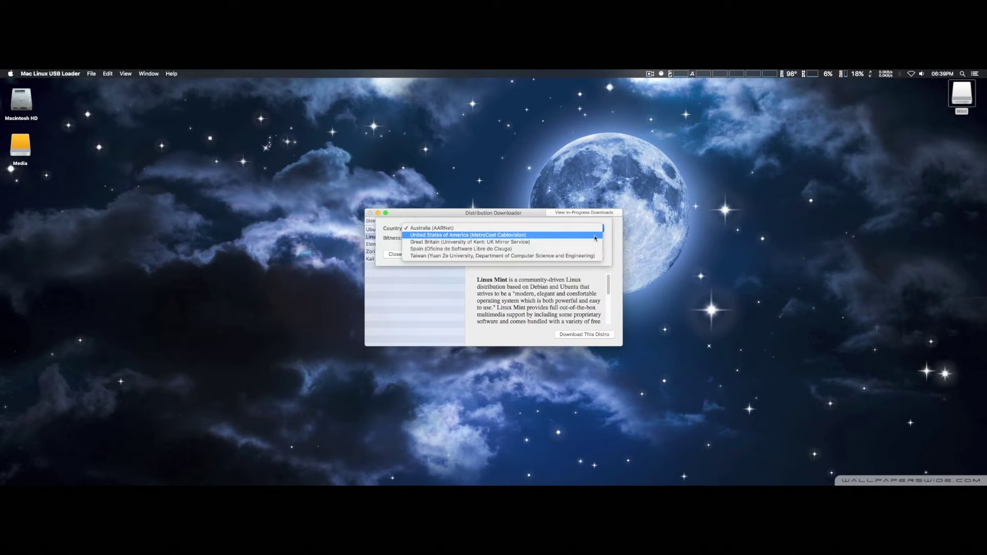
{"action": "left_click", "coordinate": [595, 236]}
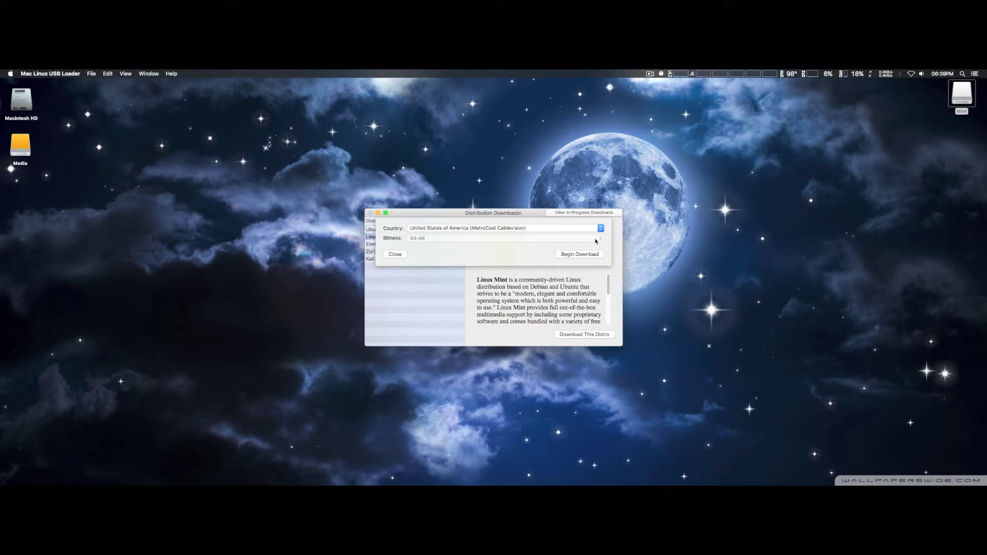
{"action": "left_click", "coordinate": [595, 255]}
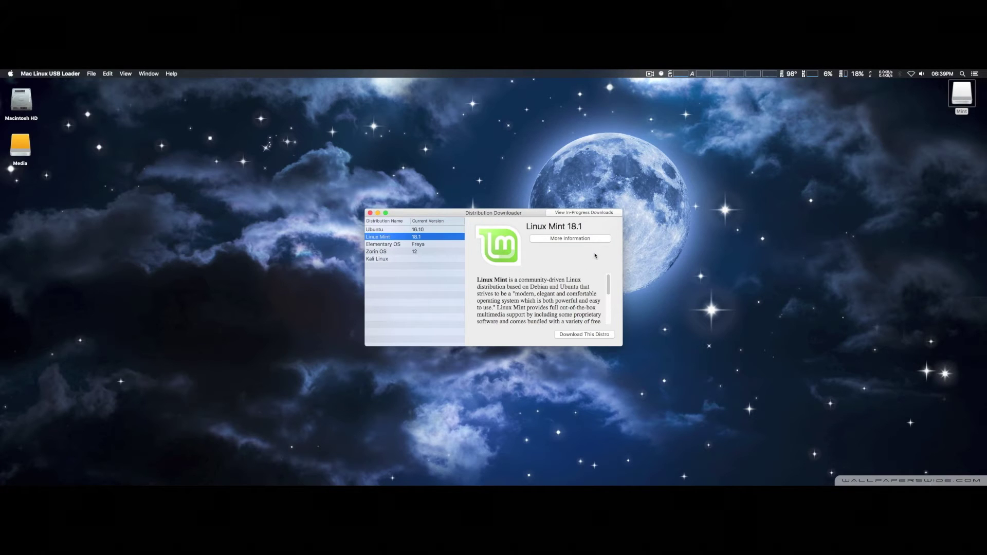
{"action": "left_click", "coordinate": [582, 213]}
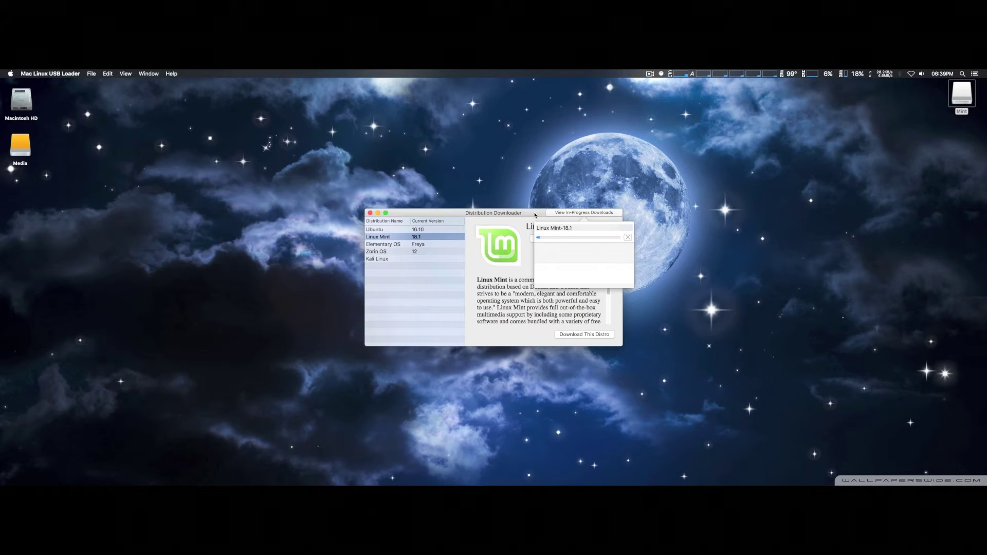
Keep checking the Linux Mint download progress until it finishes.
{"action": "left_click", "coordinate": [535, 215]}
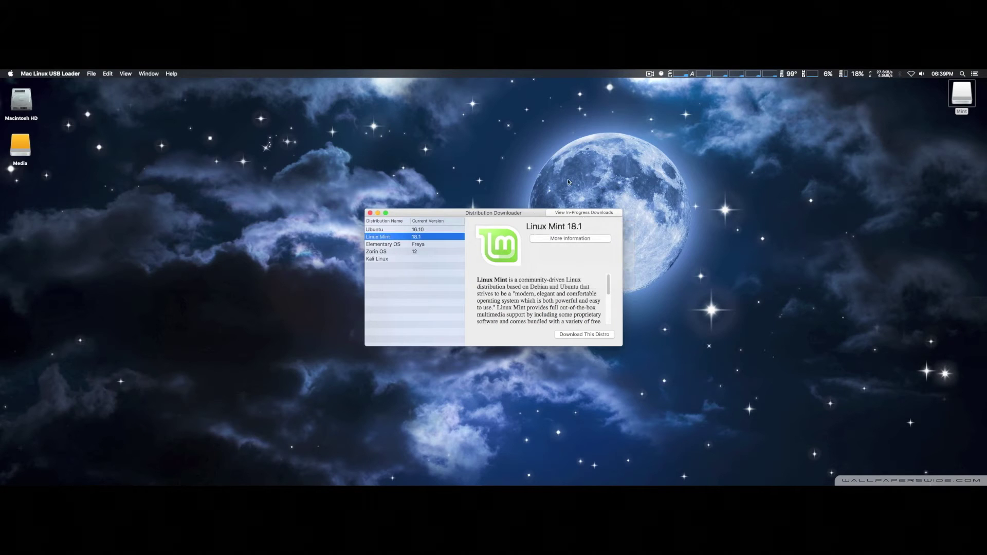
{"action": "left_click", "coordinate": [650, 74]}
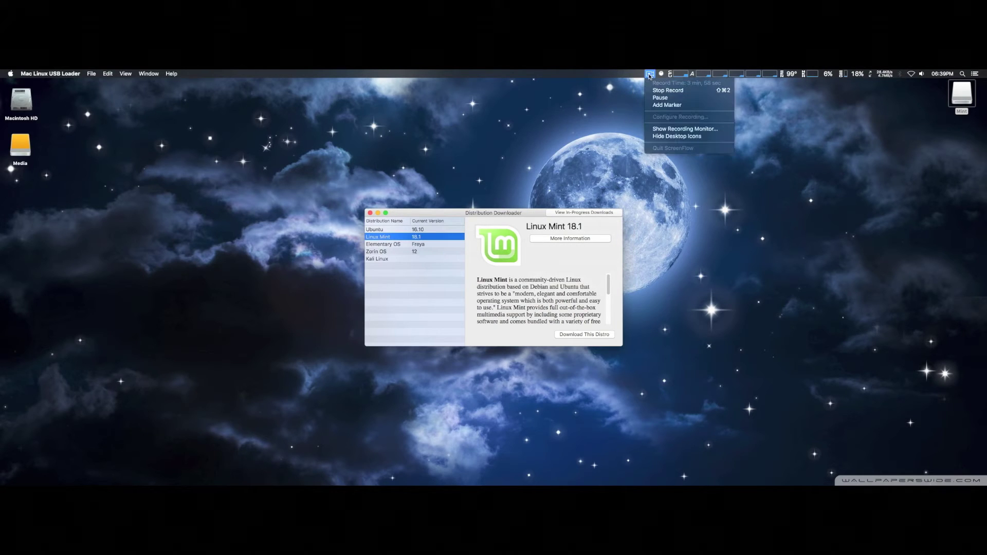
{"action": "left_click", "coordinate": [655, 98]}
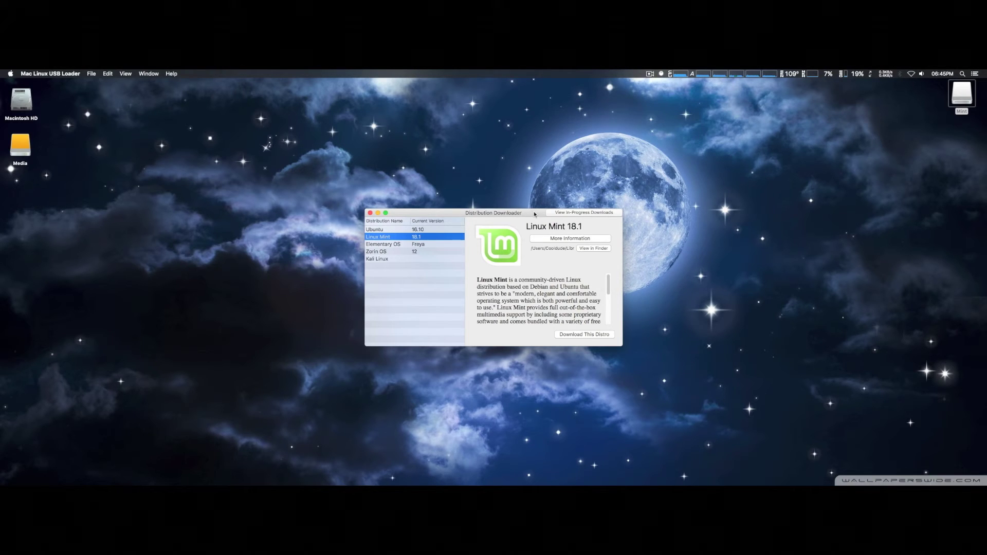
{"action": "left_click", "coordinate": [570, 215]}
{"action": "left_click", "coordinate": [570, 215]}
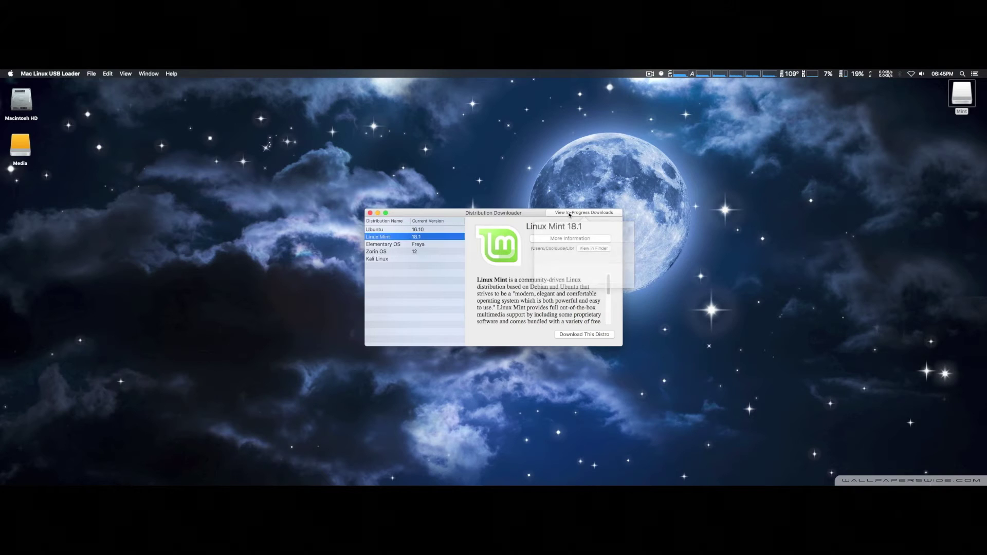
{"action": "left_click", "coordinate": [570, 215]}
{"action": "left_click", "coordinate": [570, 215]}
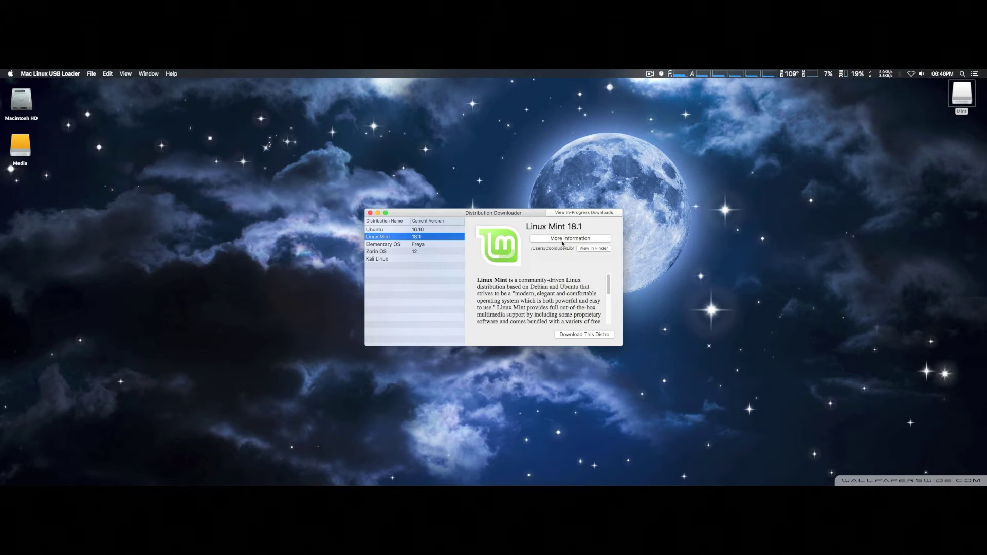
Reveal Linux Mint-18.1.iso in Downloads, then close Finder and the downloader.
{"action": "left_click", "coordinate": [593, 249]}
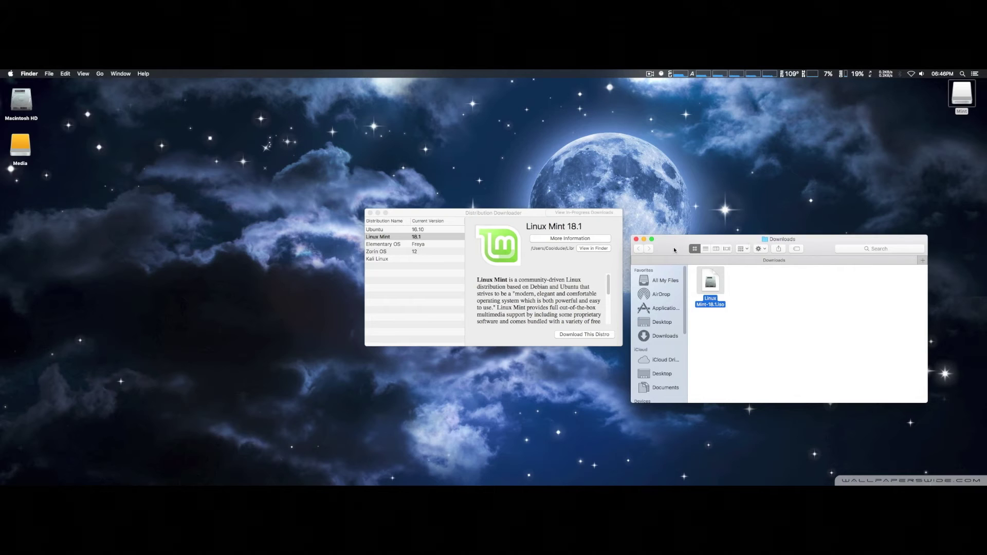
{"action": "left_click", "coordinate": [636, 240]}
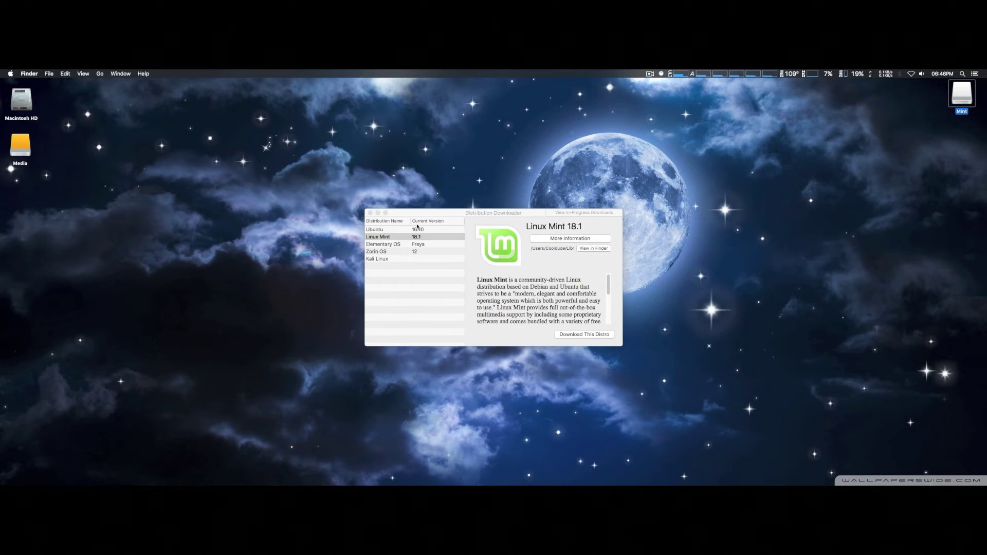
{"action": "left_click", "coordinate": [369, 212]}
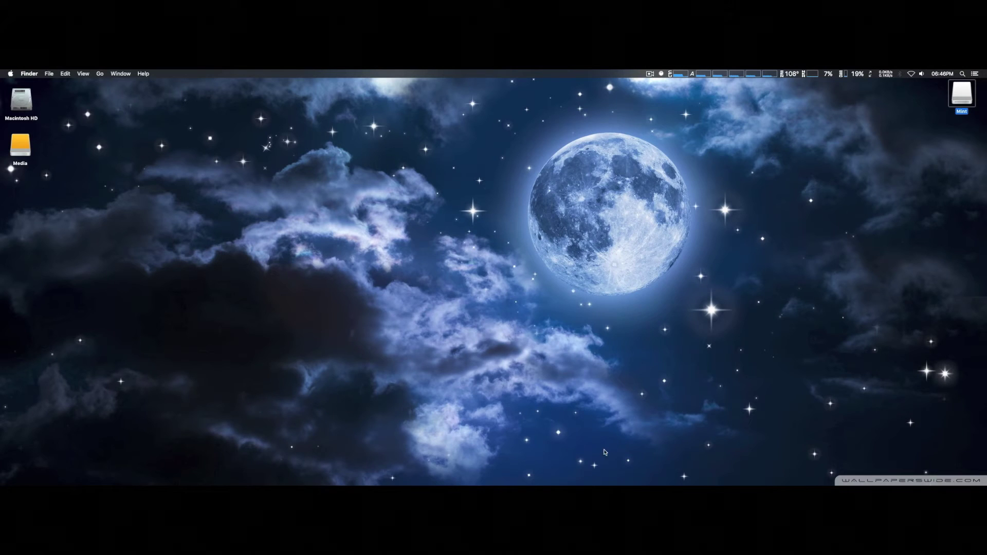
Reopen Mac Linux USB Loader and start creating a live USB from an ISO.
{"action": "left_click", "coordinate": [759, 480]}
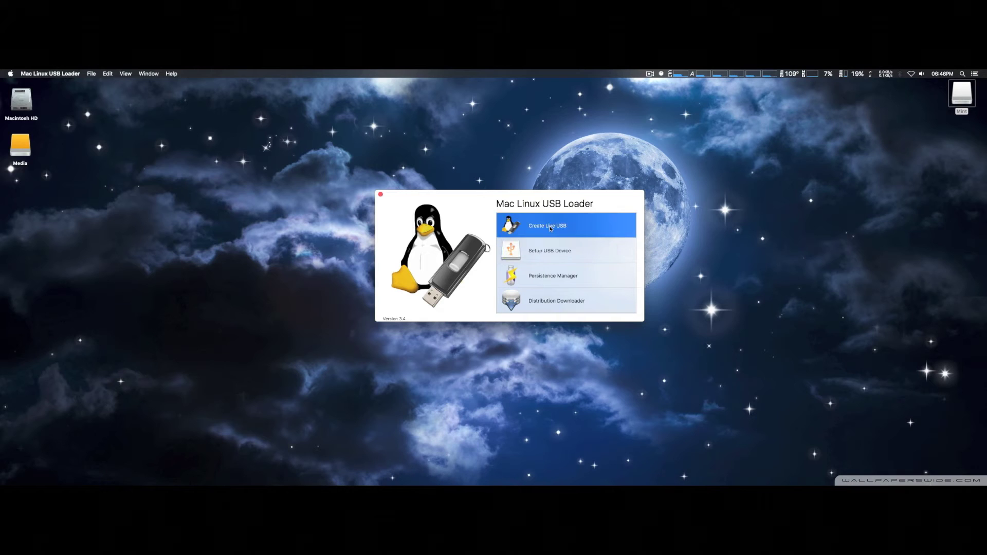
{"action": "left_click", "coordinate": [550, 229]}
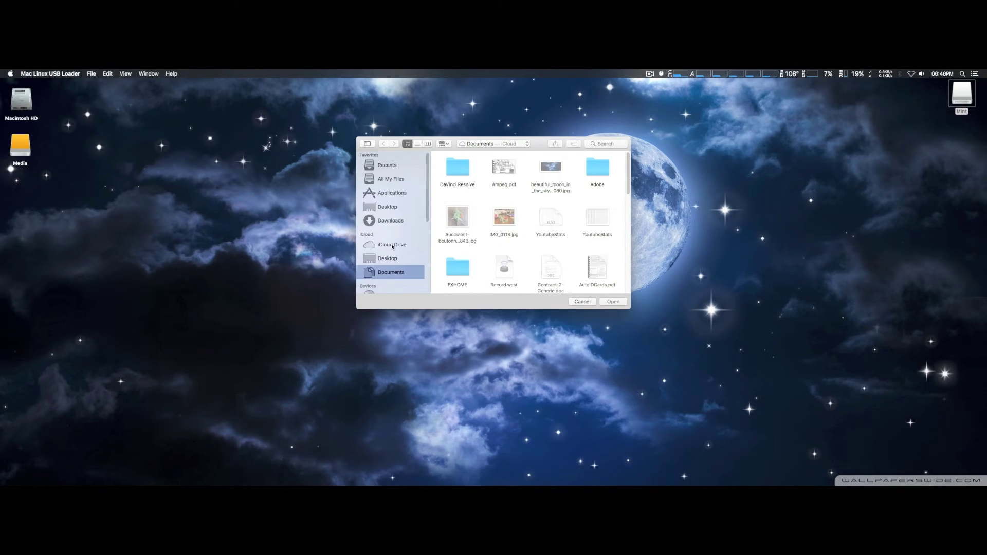
{"action": "scroll", "coordinate": [392, 246], "scroll_direction": "down", "scroll_amount": 5}
{"action": "scroll", "coordinate": [392, 246], "scroll_direction": "up", "scroll_amount": 2}
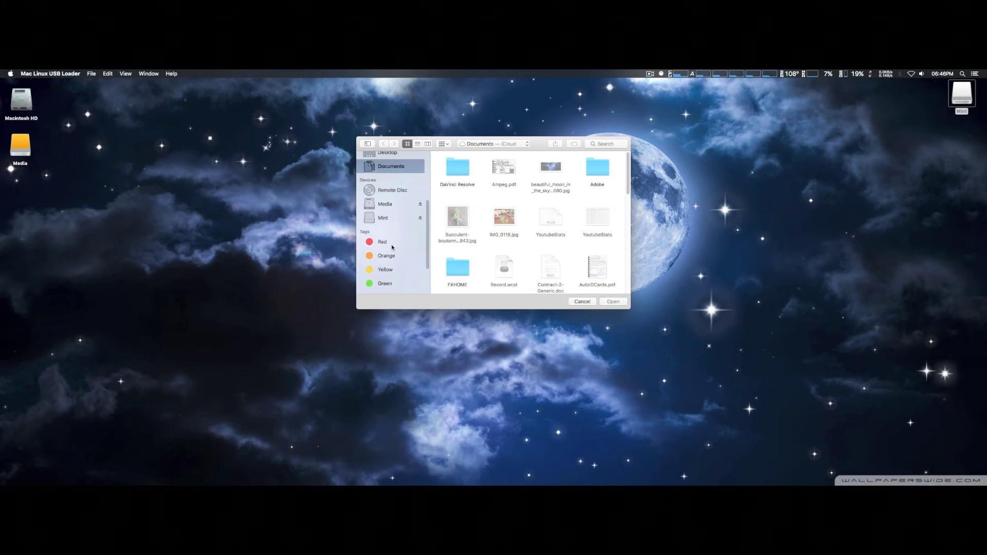
Browse to the Downloads folder on the Media drive and scroll through its files.
{"action": "left_click", "coordinate": [382, 206]}
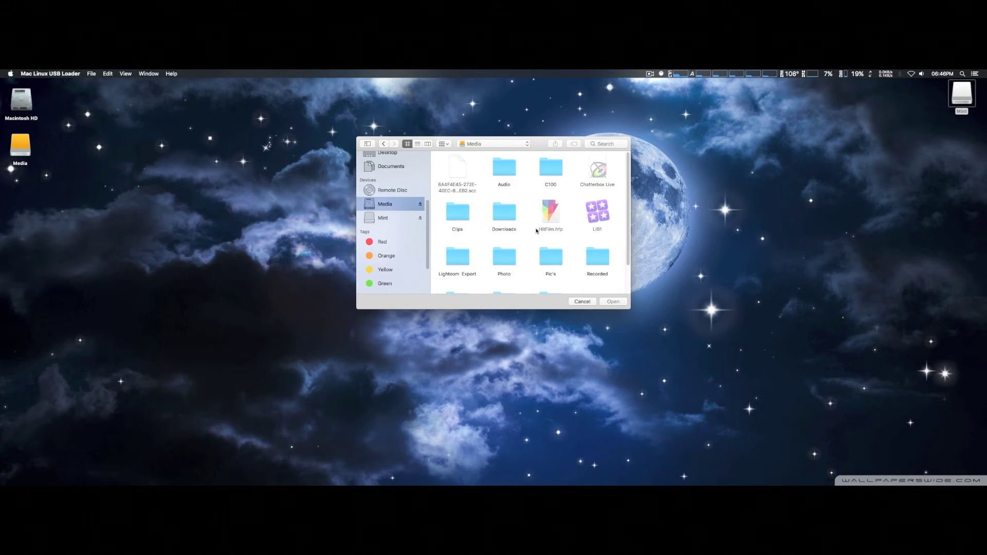
{"action": "double_click", "coordinate": [508, 220]}
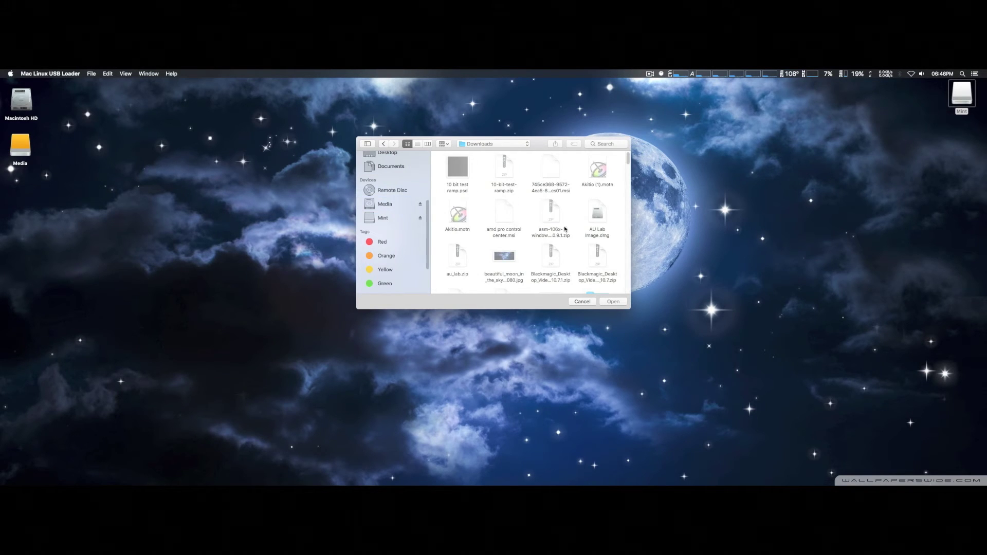
{"action": "left_click_drag", "start_coordinate": [627, 160], "coordinate": [637, 235]}
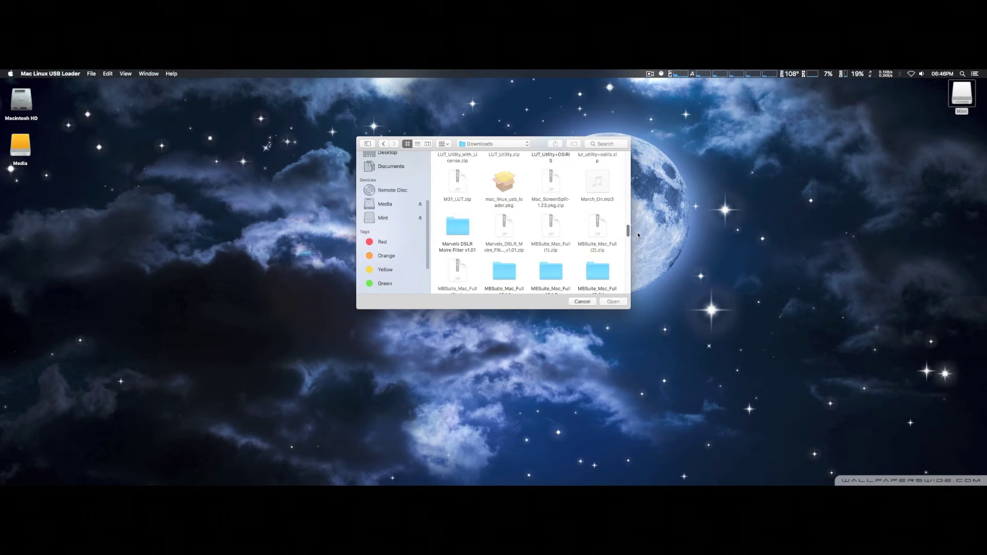
{"action": "left_click_drag", "start_coordinate": [638, 235], "coordinate": [639, 243]}
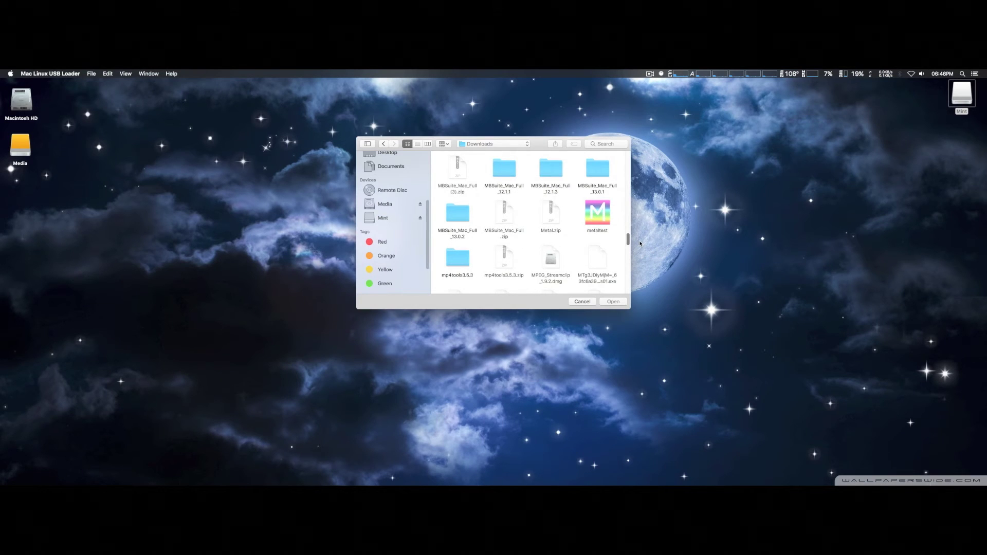
{"action": "left_click_drag", "start_coordinate": [640, 243], "coordinate": [639, 248]}
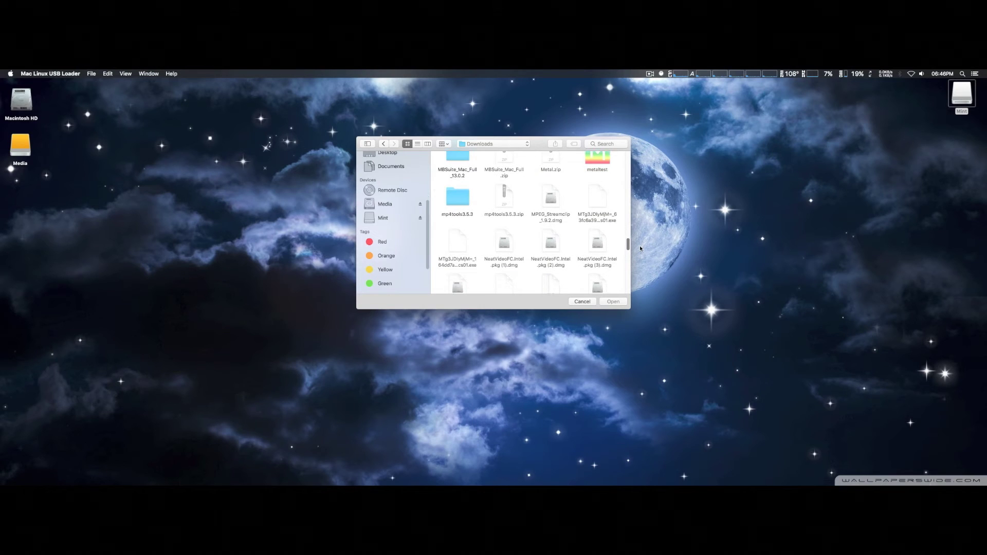
{"action": "scroll", "coordinate": [640, 248], "scroll_direction": "up", "scroll_amount": 3}
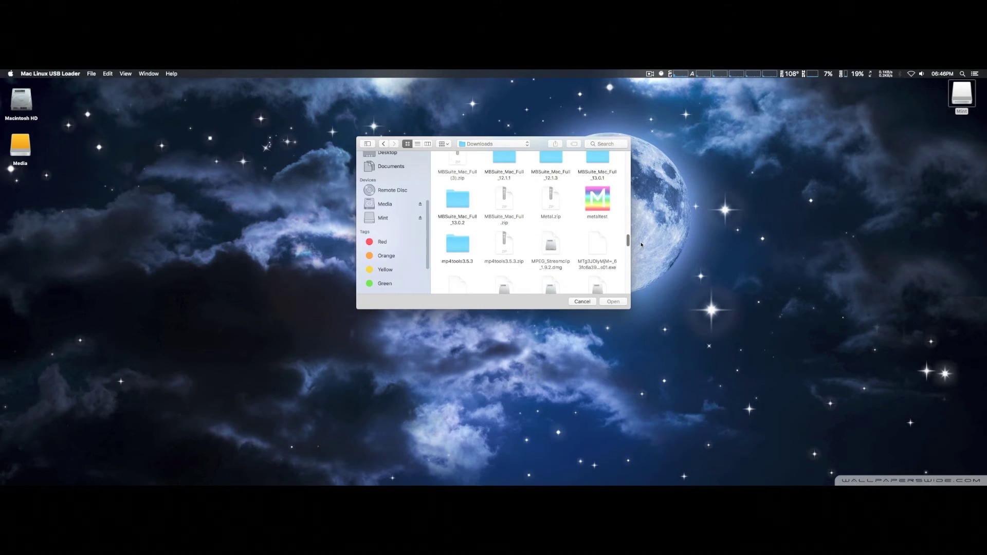
{"action": "left_click", "coordinate": [650, 74]}
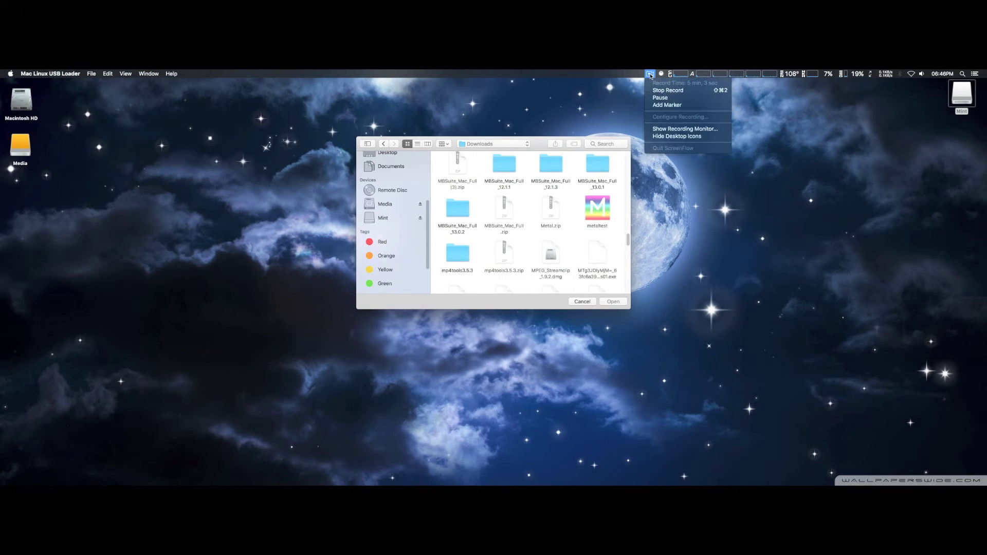
Open Linux Mint-18.1.iso from Downloads with Mac Linux USB Loader.
{"action": "left_click", "coordinate": [659, 97]}
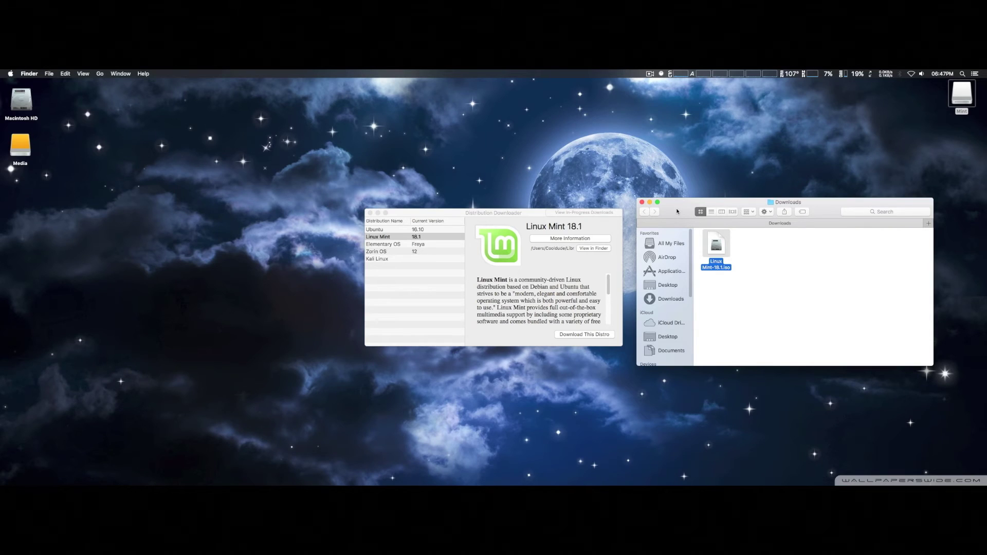
{"action": "right_click", "coordinate": [716, 247]}
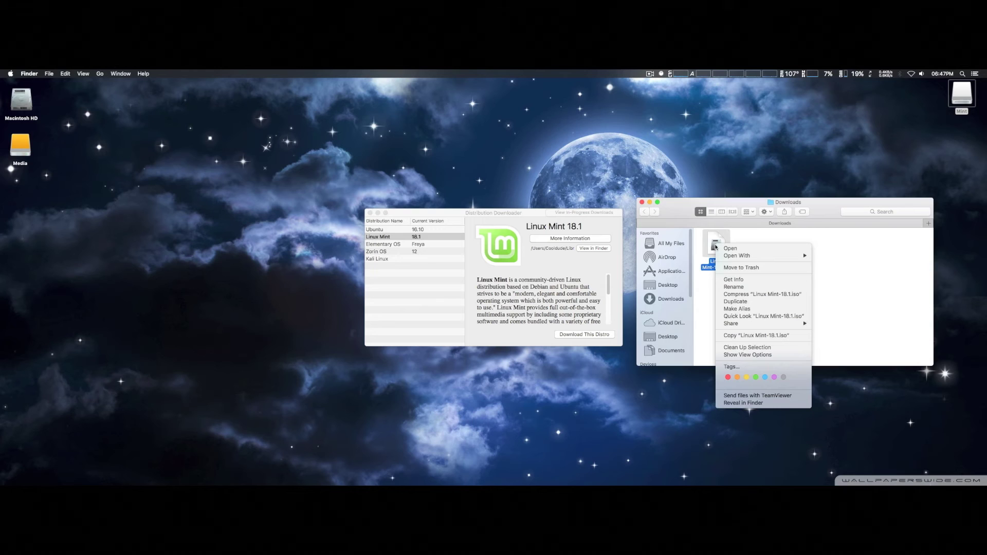
{"action": "mouse_move", "coordinate": [734, 258]}
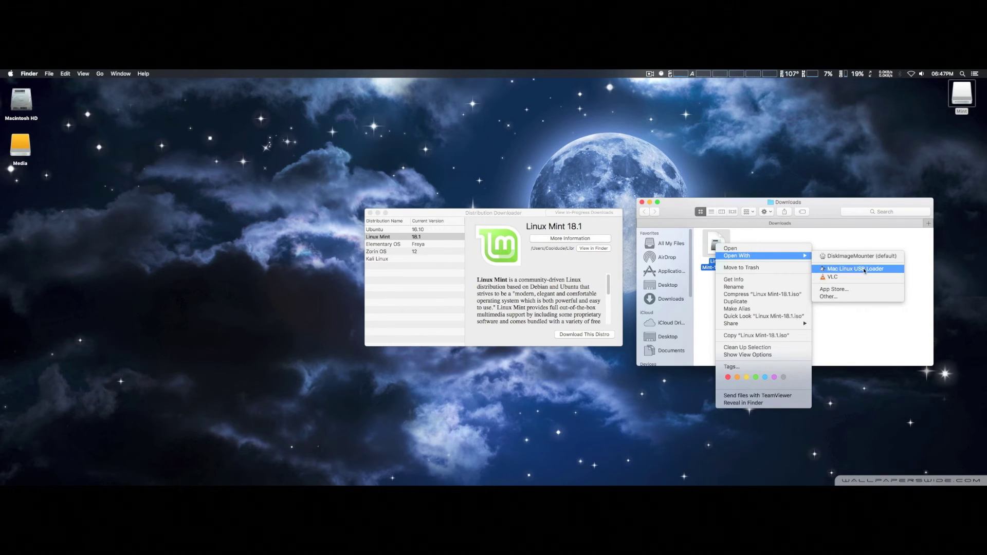
{"action": "left_click", "coordinate": [887, 270]}
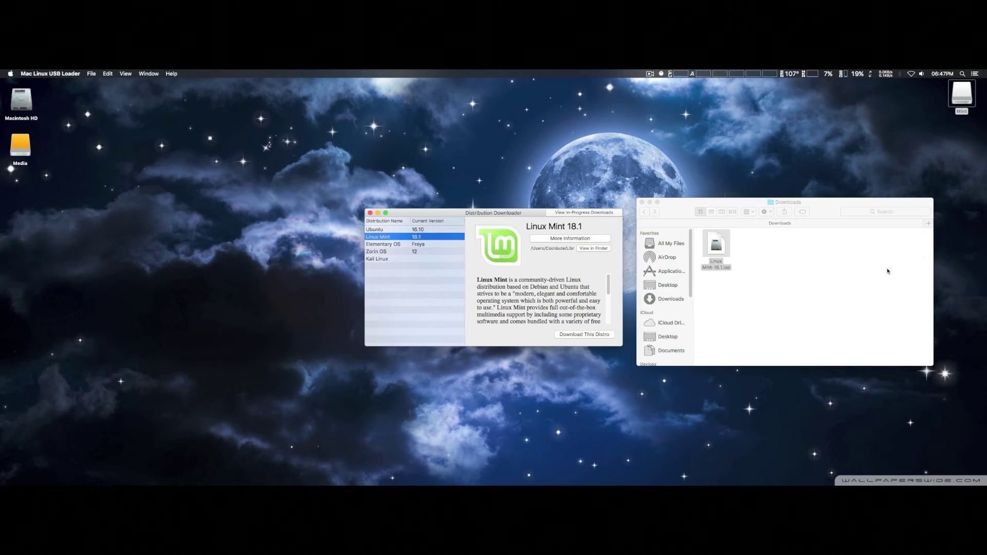
{"action": "left_click", "coordinate": [652, 207]}
Set the Mint drive as the destination with the Included With Application enterprise source, then perform the installation.
{"action": "left_click", "coordinate": [642, 203]}
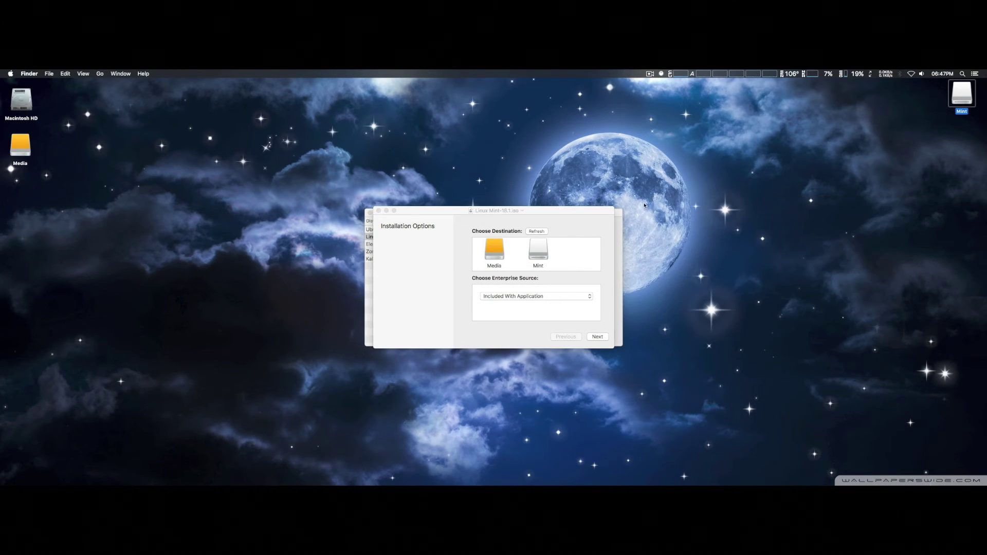
{"action": "left_click", "coordinate": [554, 251]}
{"action": "left_click", "coordinate": [541, 252]}
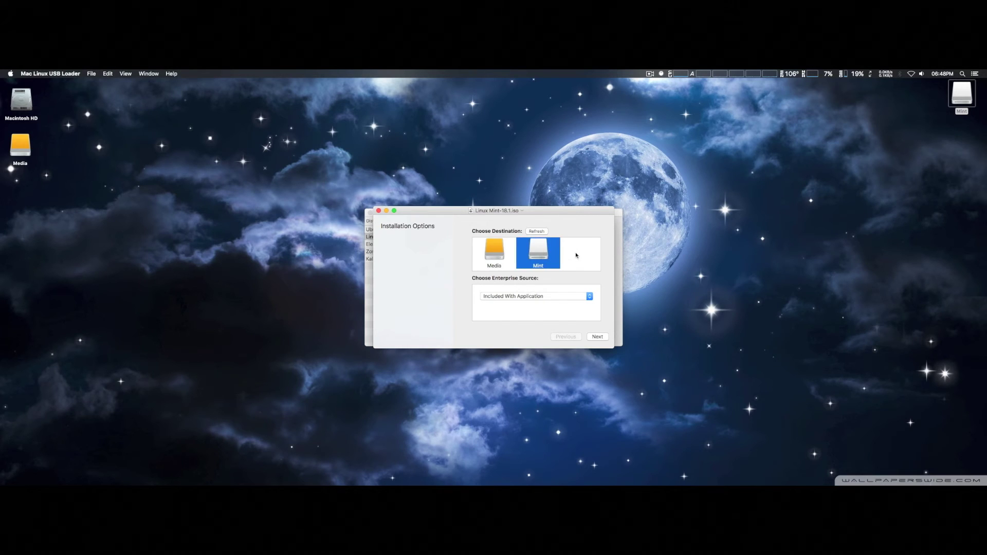
{"action": "left_click", "coordinate": [555, 299]}
{"action": "left_click", "coordinate": [555, 297]}
{"action": "left_click", "coordinate": [597, 337]}
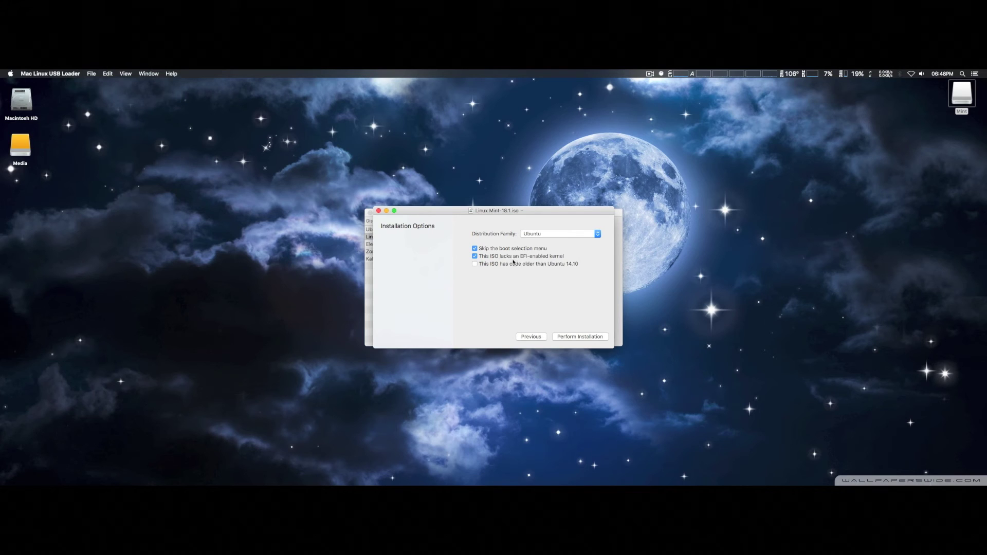
{"action": "left_click", "coordinate": [592, 337]}
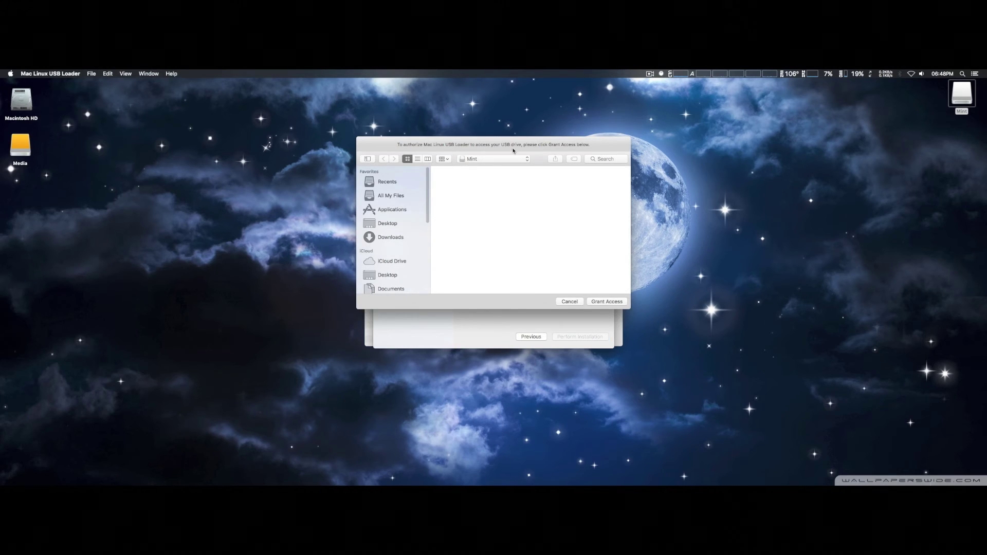
Grant the loader access to the Mint drive and let it write until Success! appears.
{"action": "left_click_drag", "start_coordinate": [513, 150], "coordinate": [510, 179]}
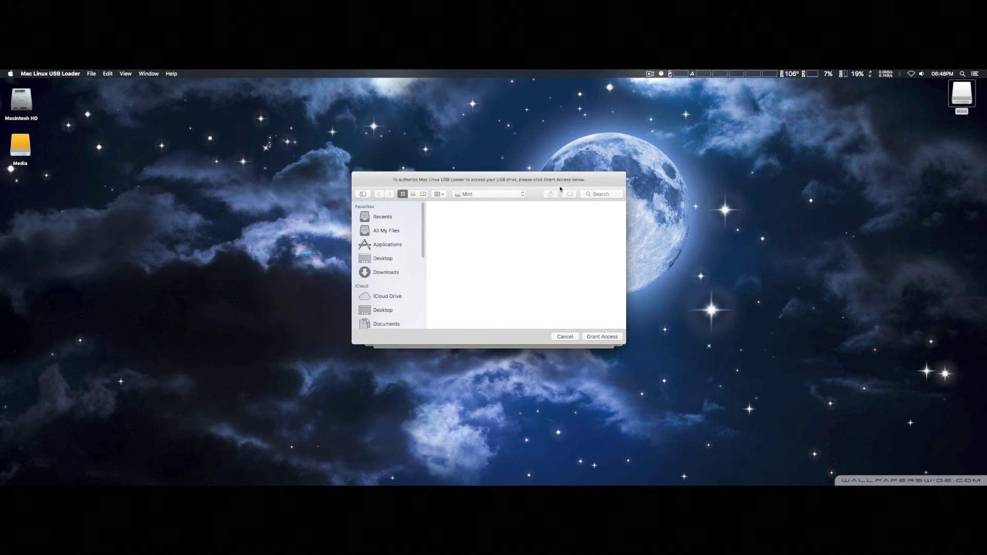
{"action": "left_click", "coordinate": [602, 337]}
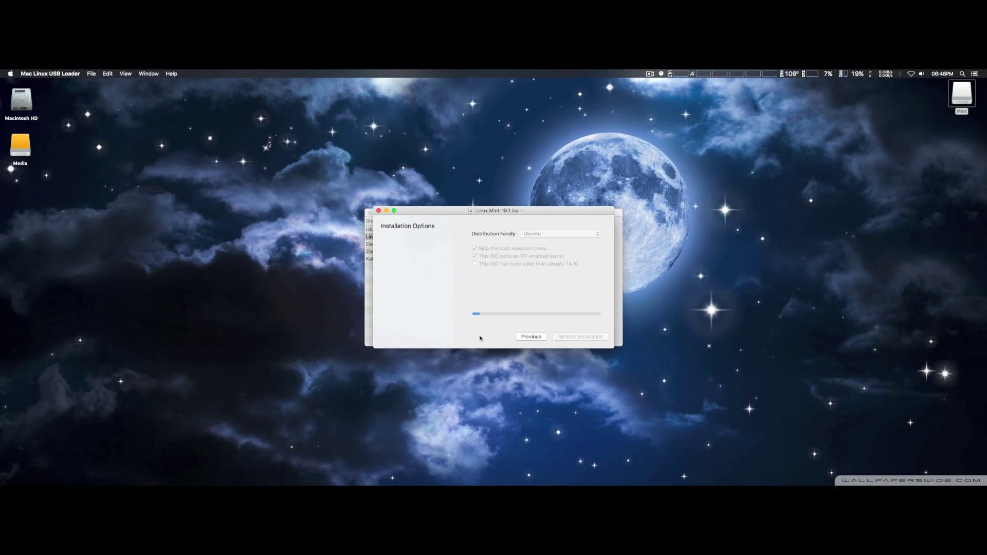
{"action": "left_click", "coordinate": [650, 74]}
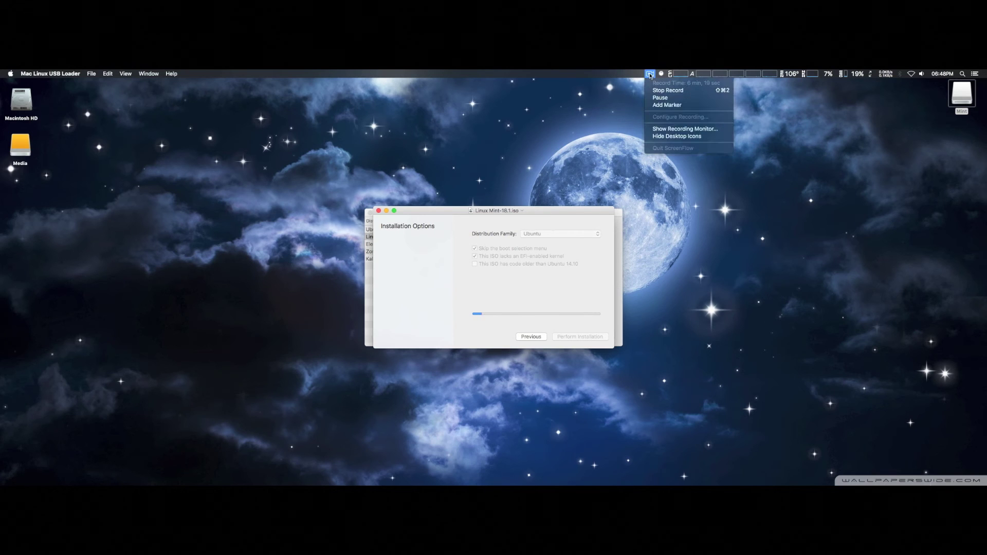
{"action": "left_click", "coordinate": [660, 97]}
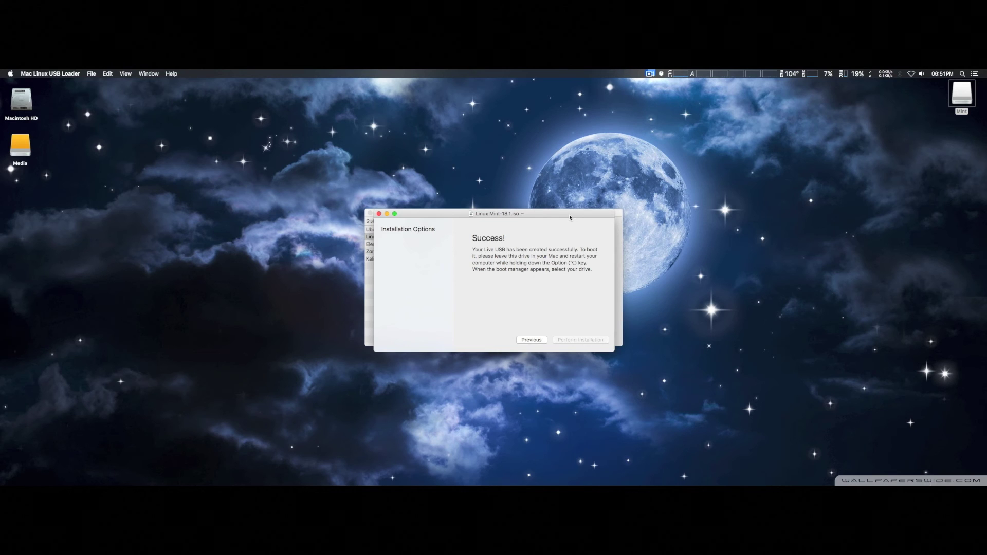
{"action": "double_click", "coordinate": [965, 97]}
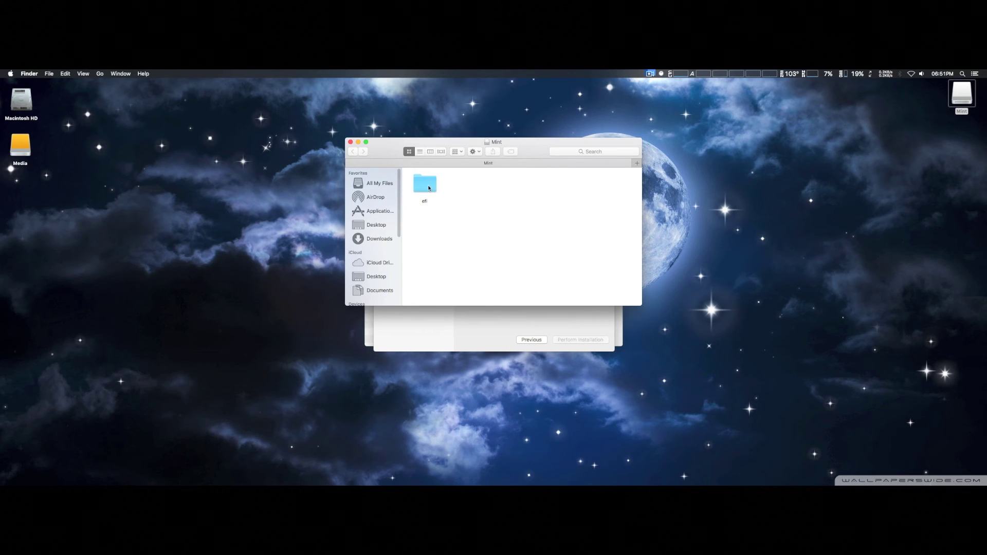
{"action": "double_click", "coordinate": [428, 188]}
{"action": "double_click", "coordinate": [428, 189]}
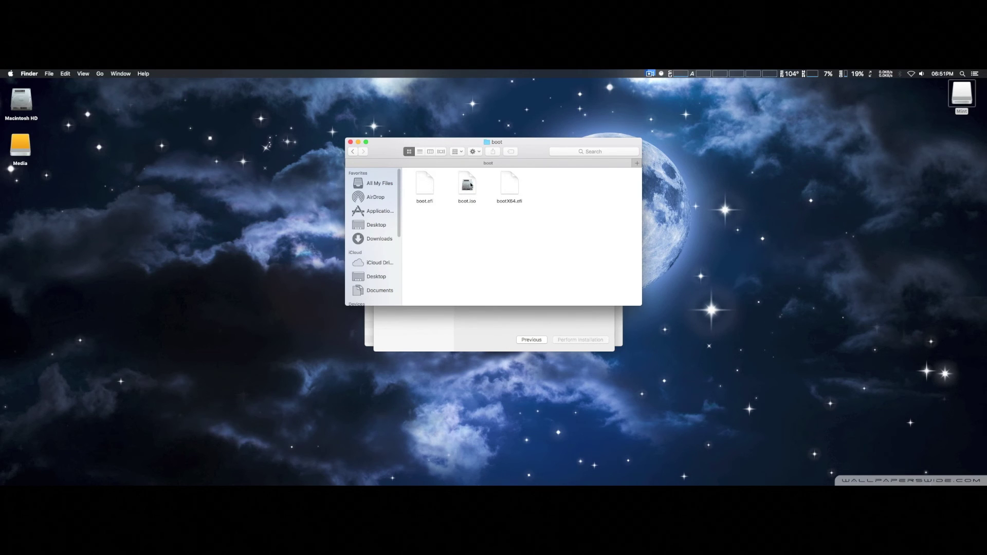
{"action": "left_click", "coordinate": [470, 185]}
{"action": "right_click", "coordinate": [470, 186]}
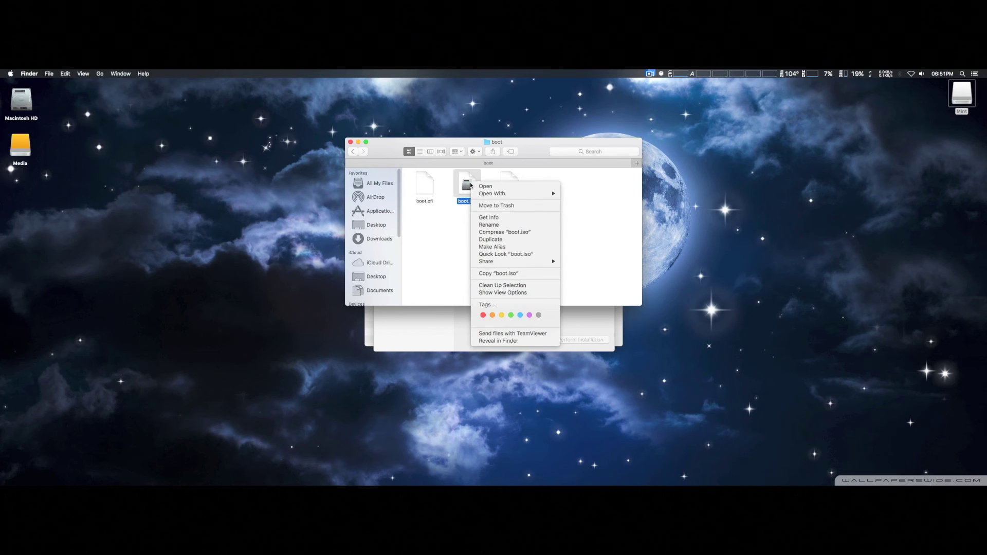
{"action": "mouse_move", "coordinate": [498, 194]}
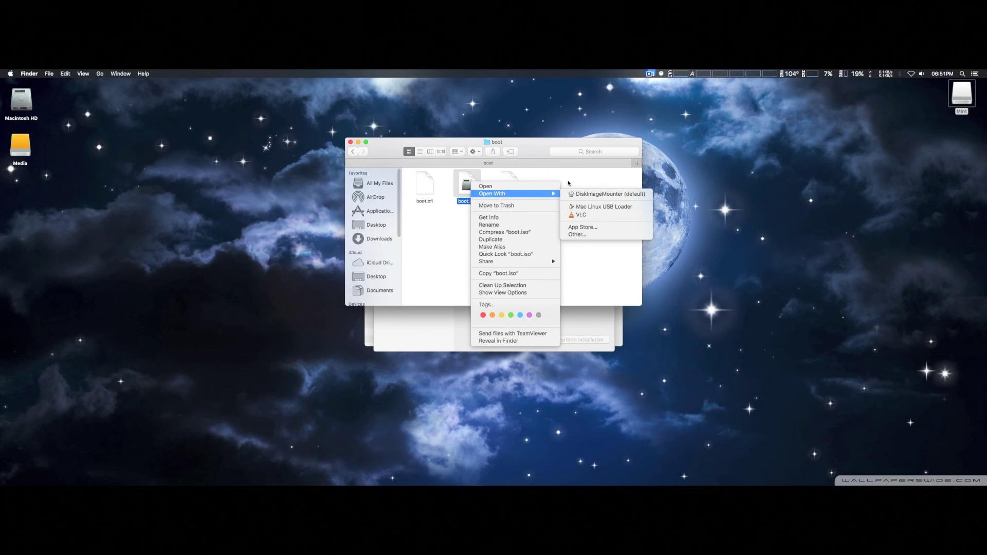
{"action": "left_click", "coordinate": [517, 218]}
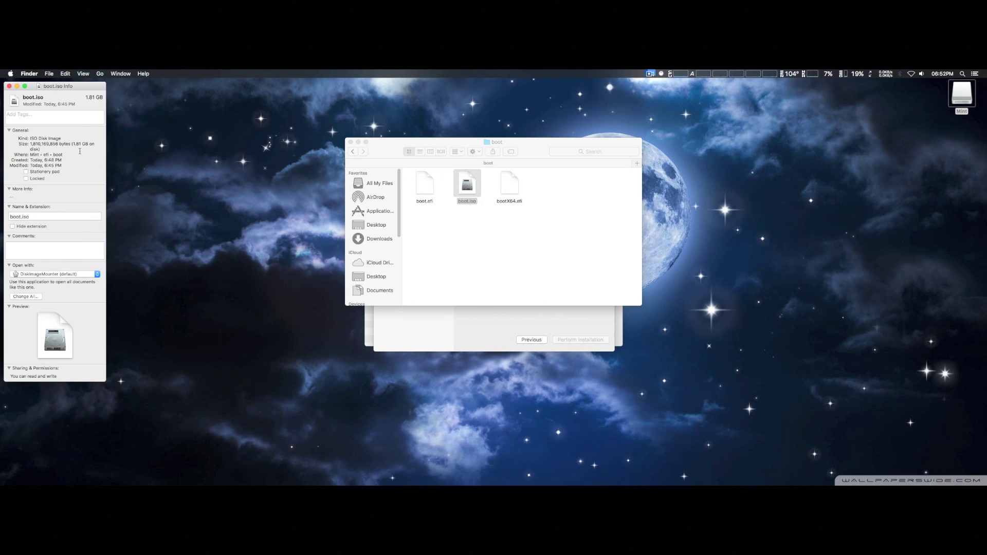
{"action": "left_click", "coordinate": [9, 86]}
{"action": "left_click", "coordinate": [465, 237]}
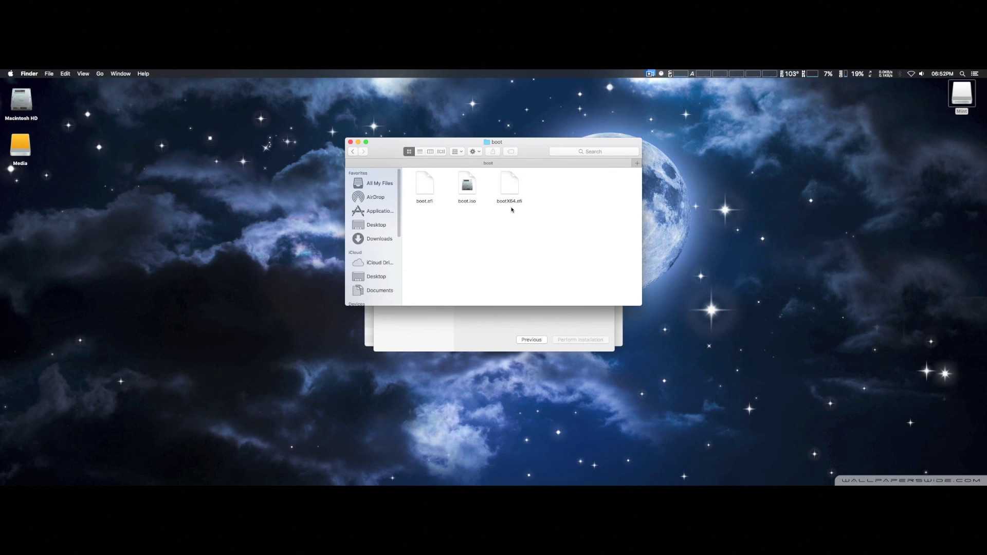
{"action": "left_click", "coordinate": [353, 151]}
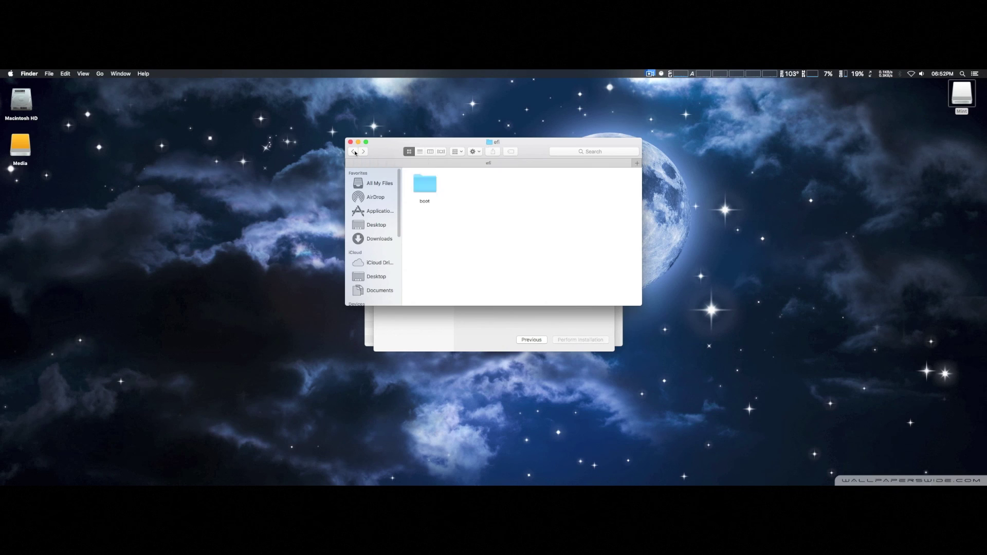
{"action": "left_click_drag", "start_coordinate": [381, 152], "coordinate": [422, 180]}
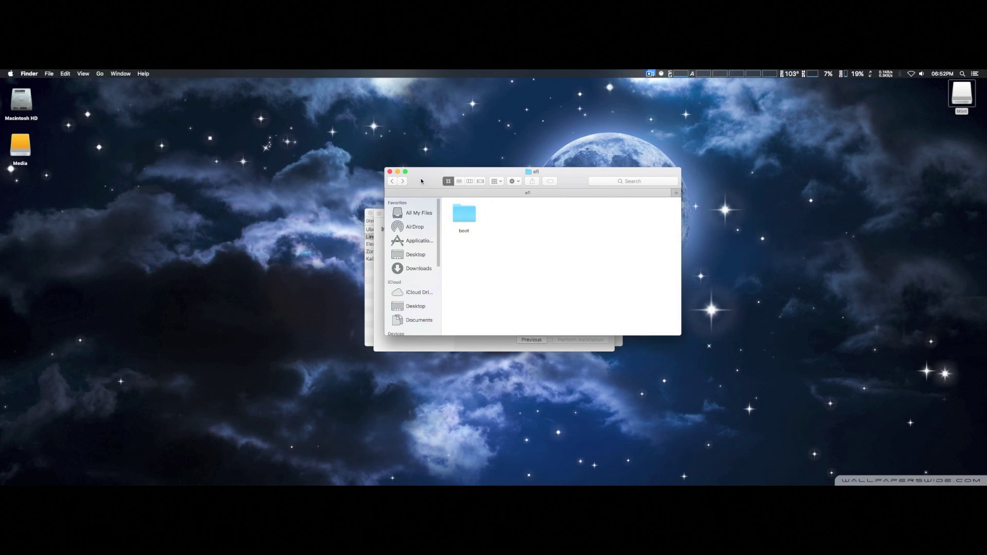
{"action": "left_click", "coordinate": [390, 172]}
{"action": "left_click", "coordinate": [564, 216]}
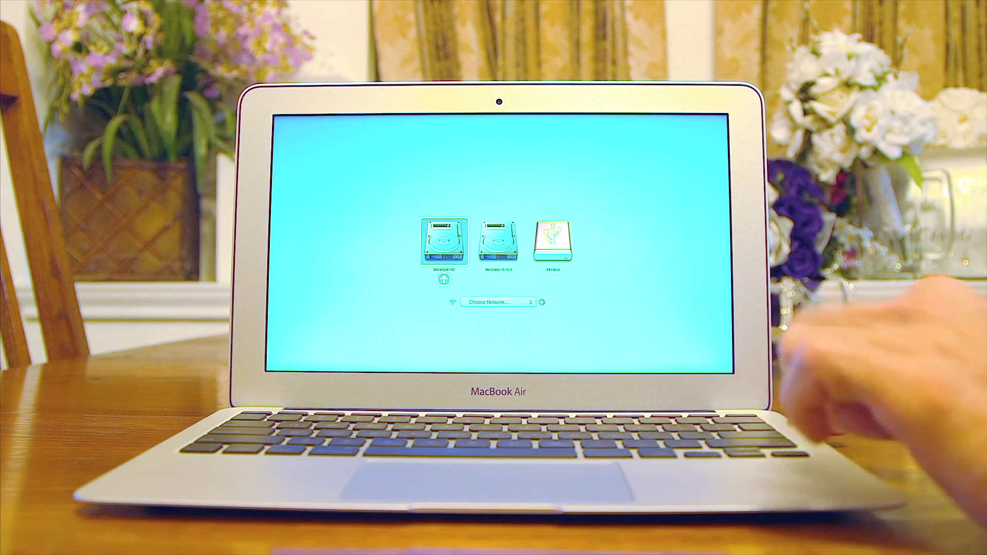
Select EFI Boot in the Startup Manager and boot from it.
{"action": "key", "text": "Right"}
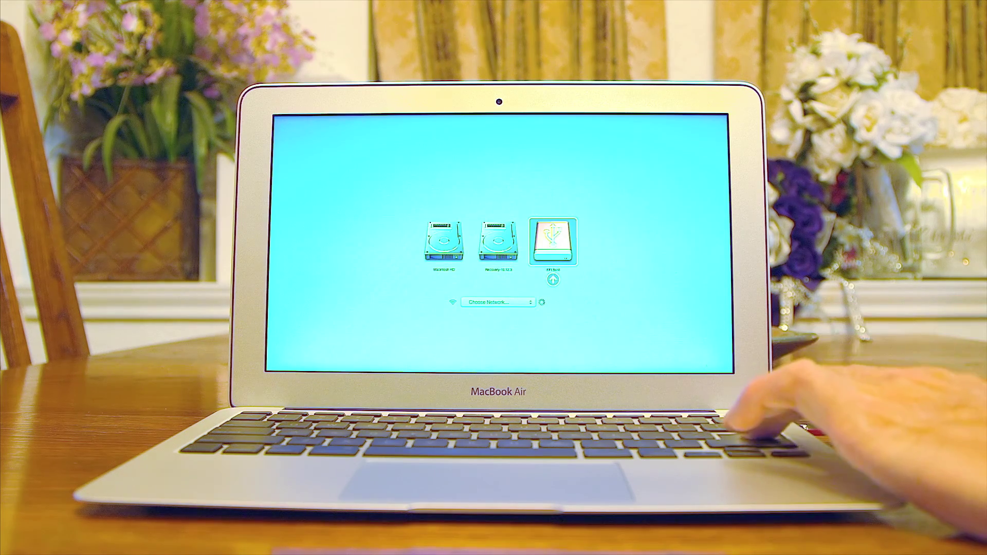
{"action": "key", "text": "Return"}
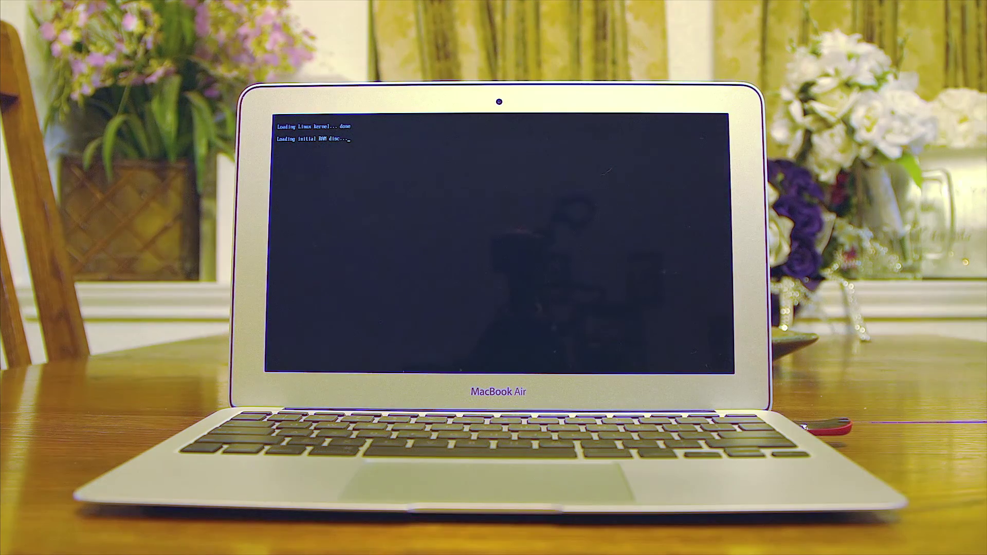